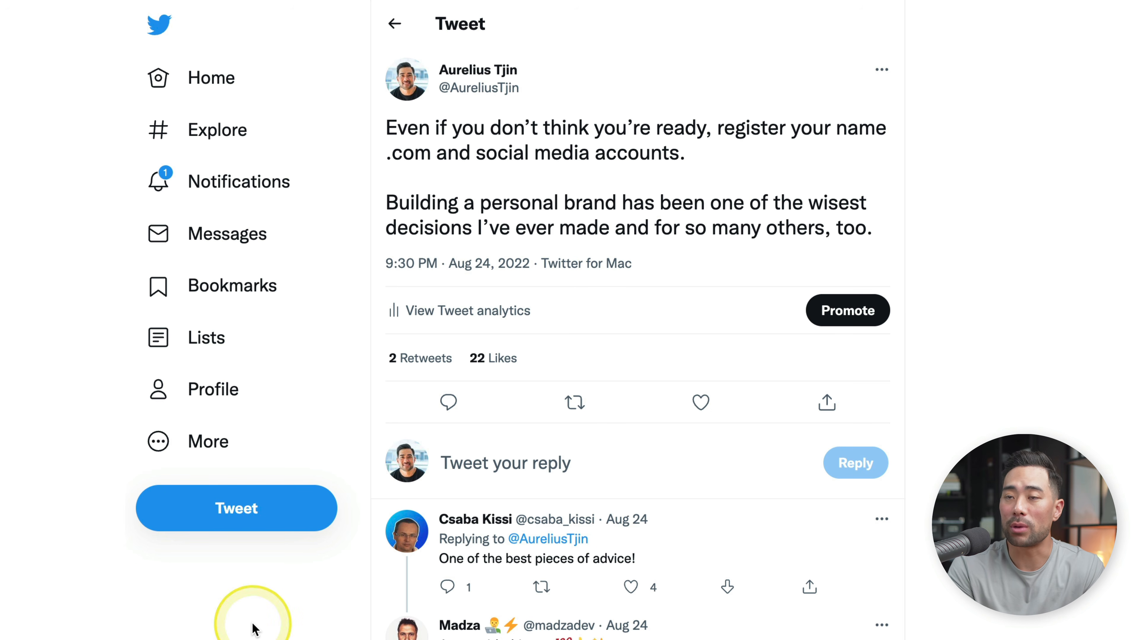
- Open the tweet about registering your name .com and capture a screenshot region from its author line through its text
left_click(234, 520)
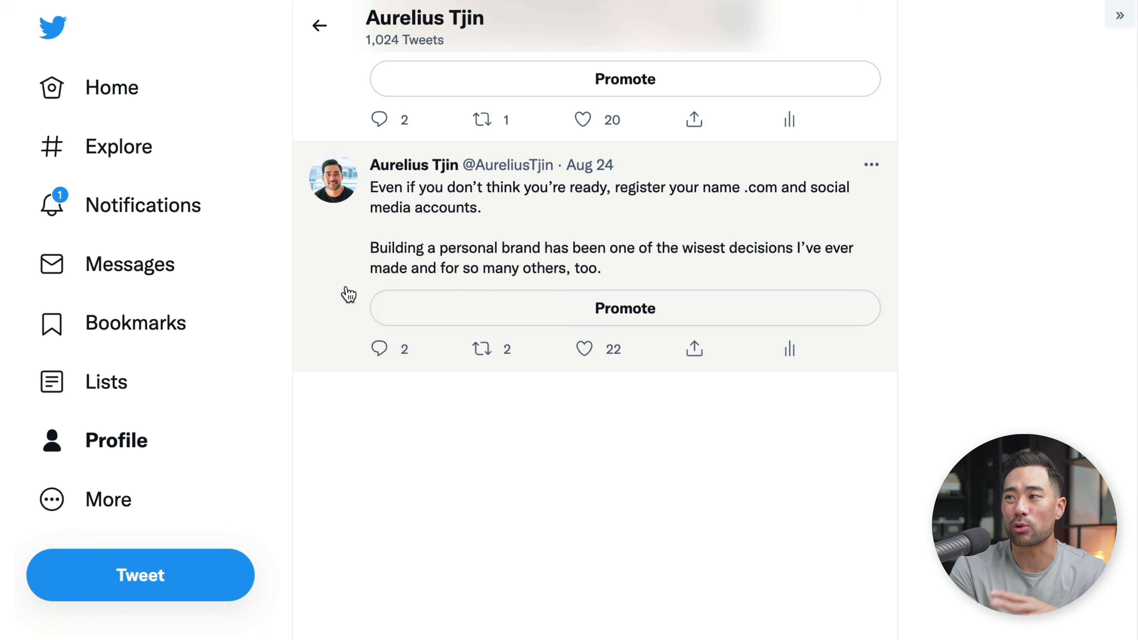
left_click(558, 238)
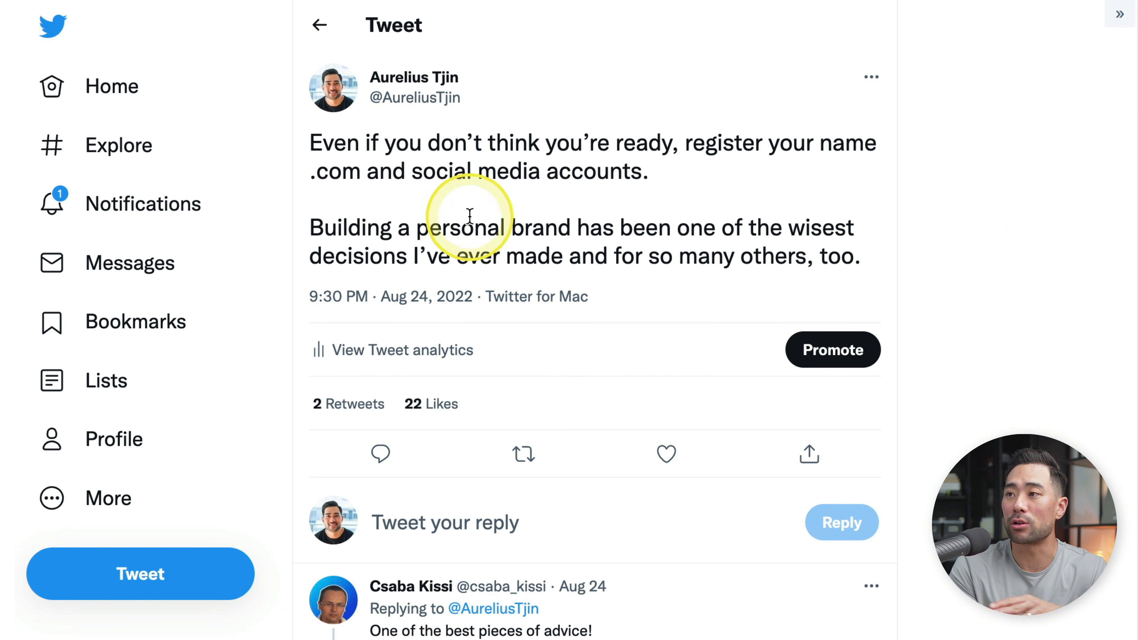
left_click(1025, 412)
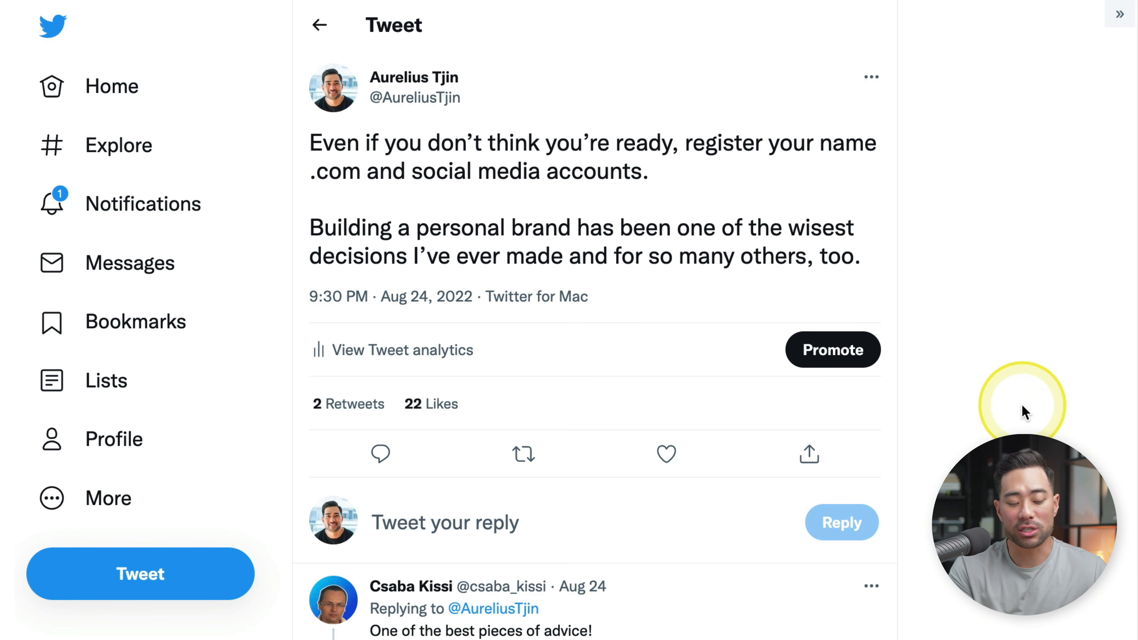
key("super+shift+4")
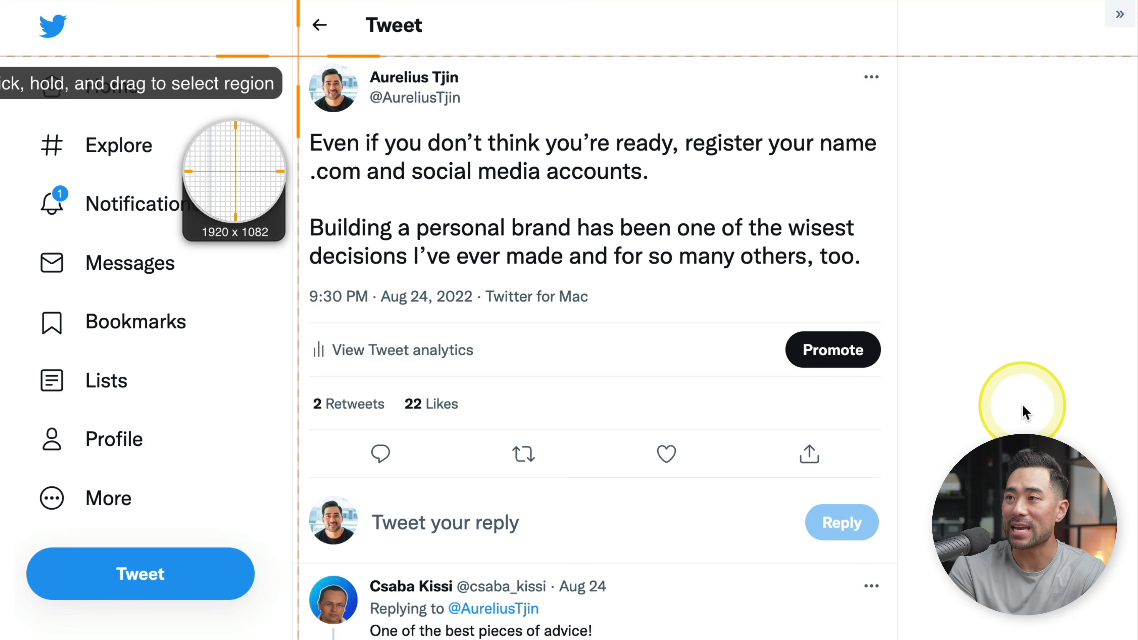
left_click_drag(297, 56, 889, 278)
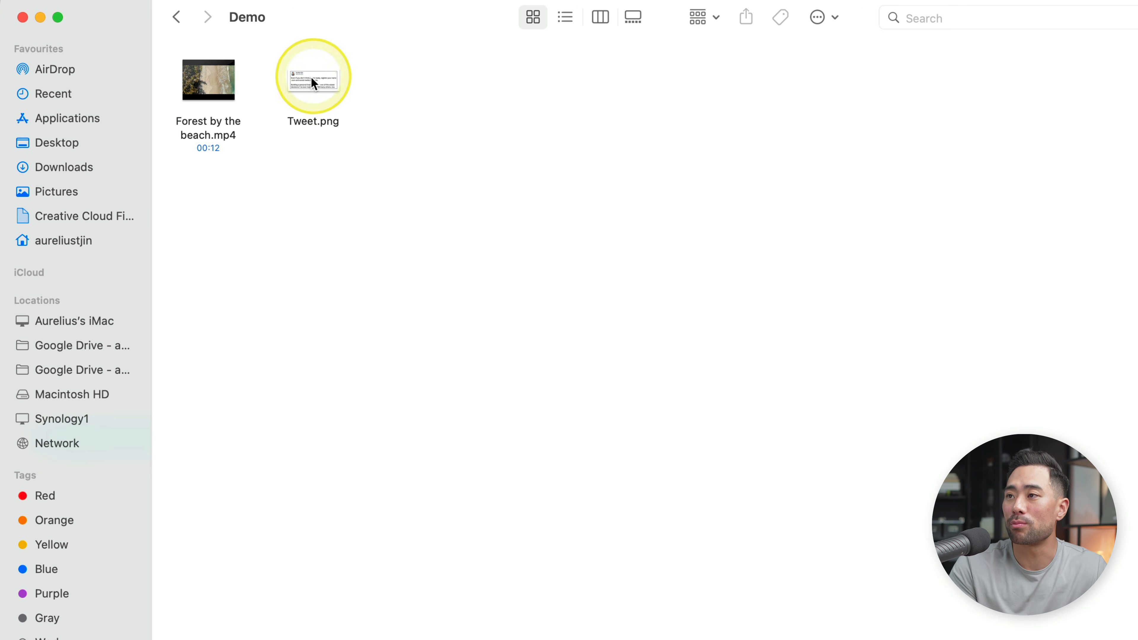
- Preview the Tweet.png screenshot in the Demo folder
left_click(323, 89)
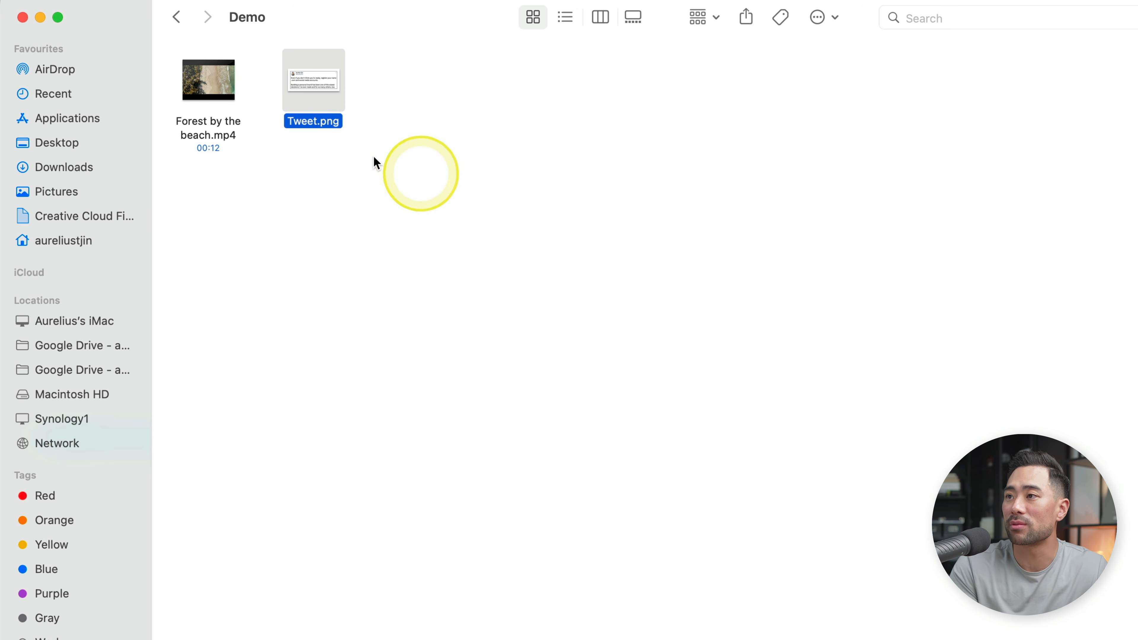
key("space")
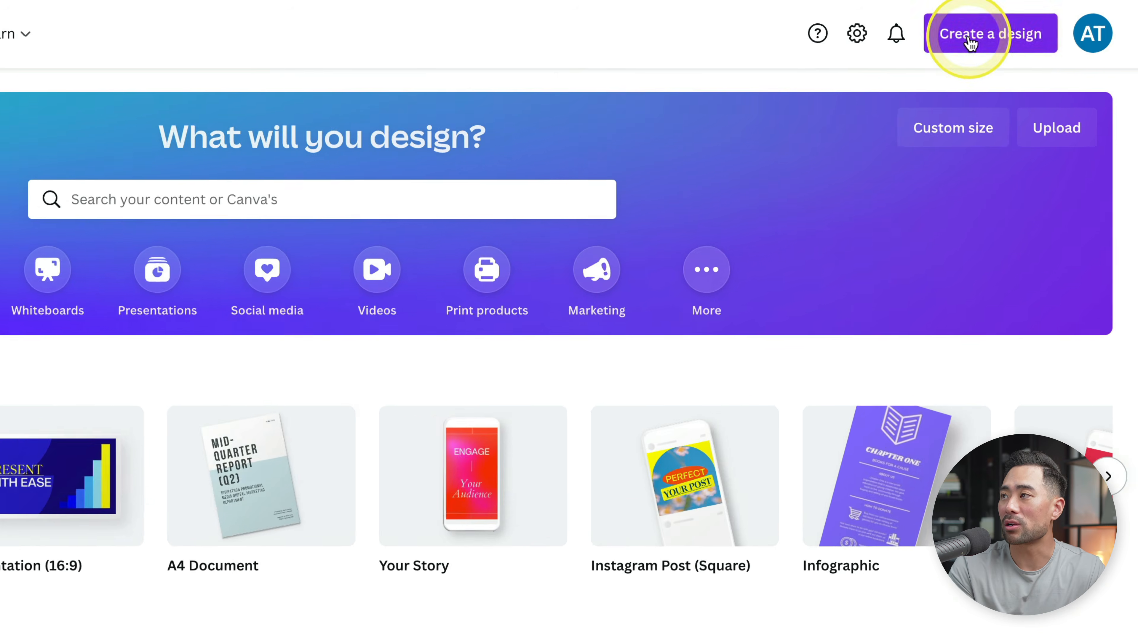
- Switch to Canva and create a new custom-size design 1080 px wide and 1920 px high
left_click(1033, 25)
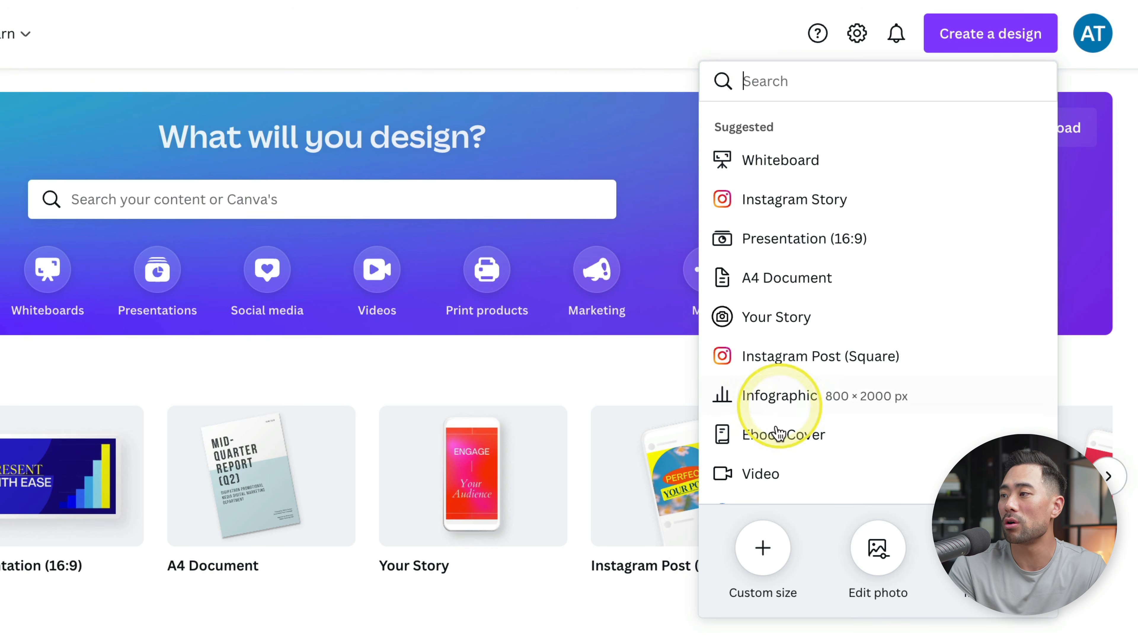
left_click(764, 546)
left_click(794, 168)
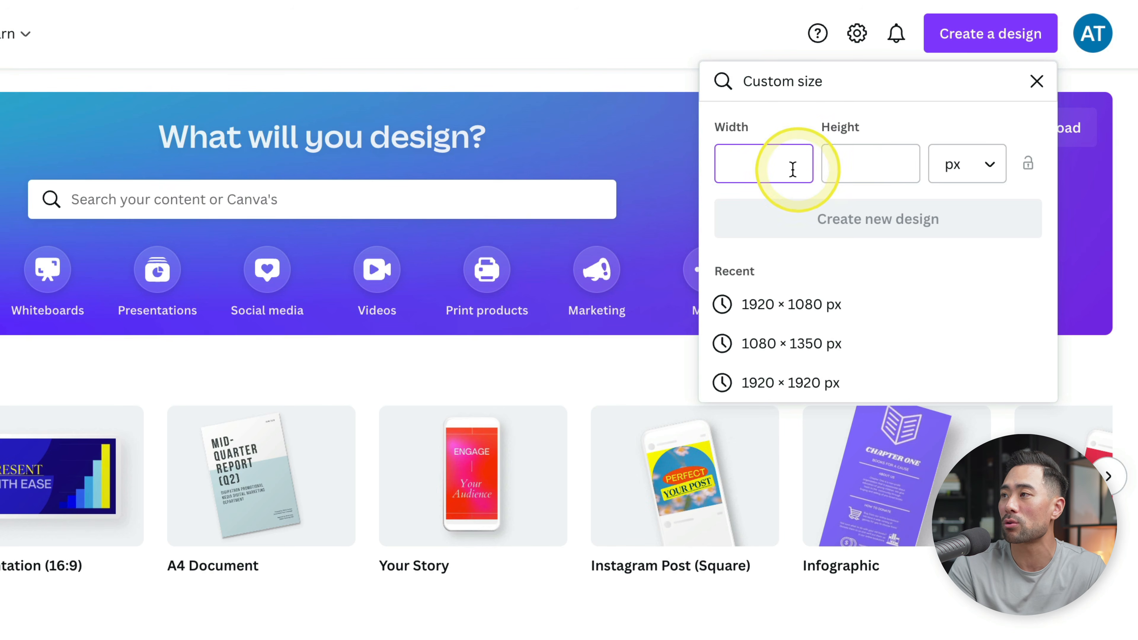
type("1080")
key("Tab")
type("1920")
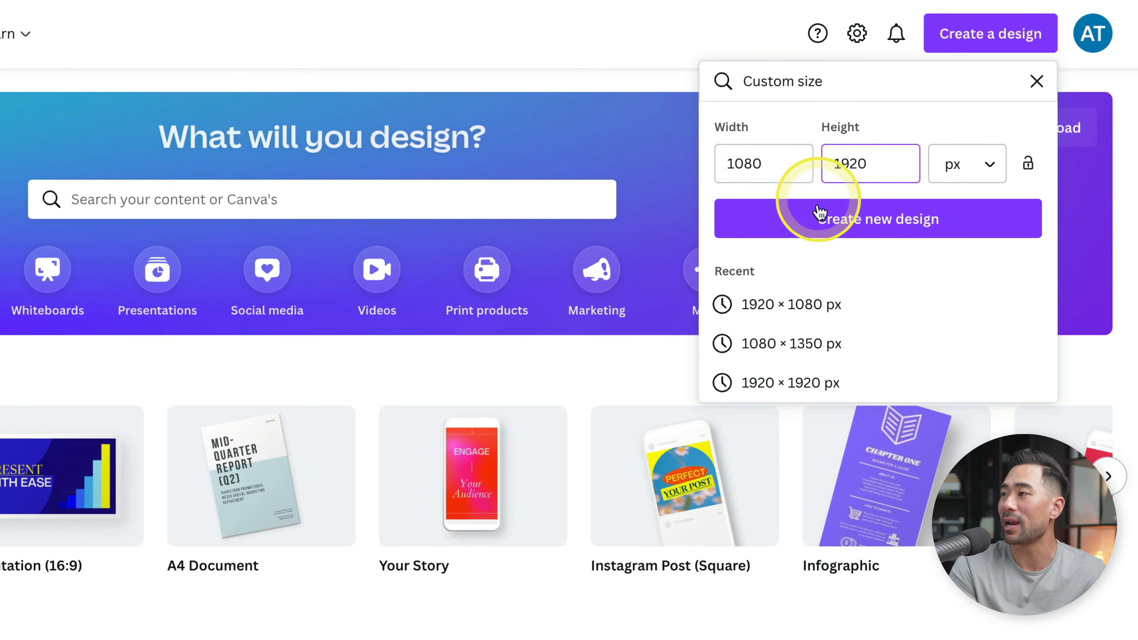
left_click(845, 220)
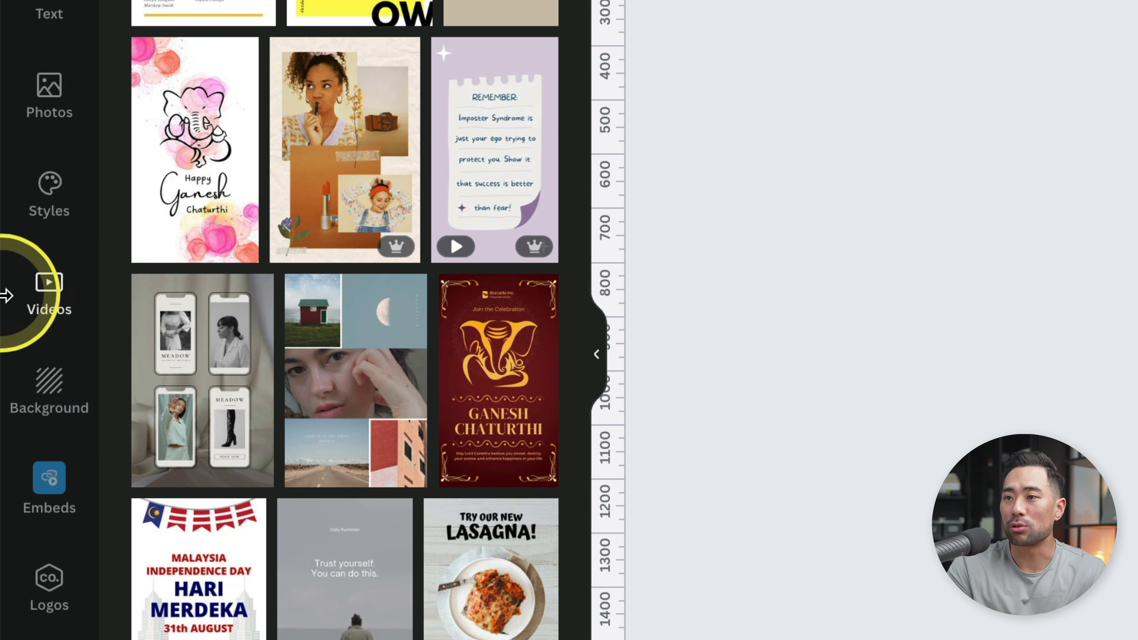
- Try the recently used stacked-stones beach clip from Canva's stock videos on the page, and delete it
left_click(15, 312)
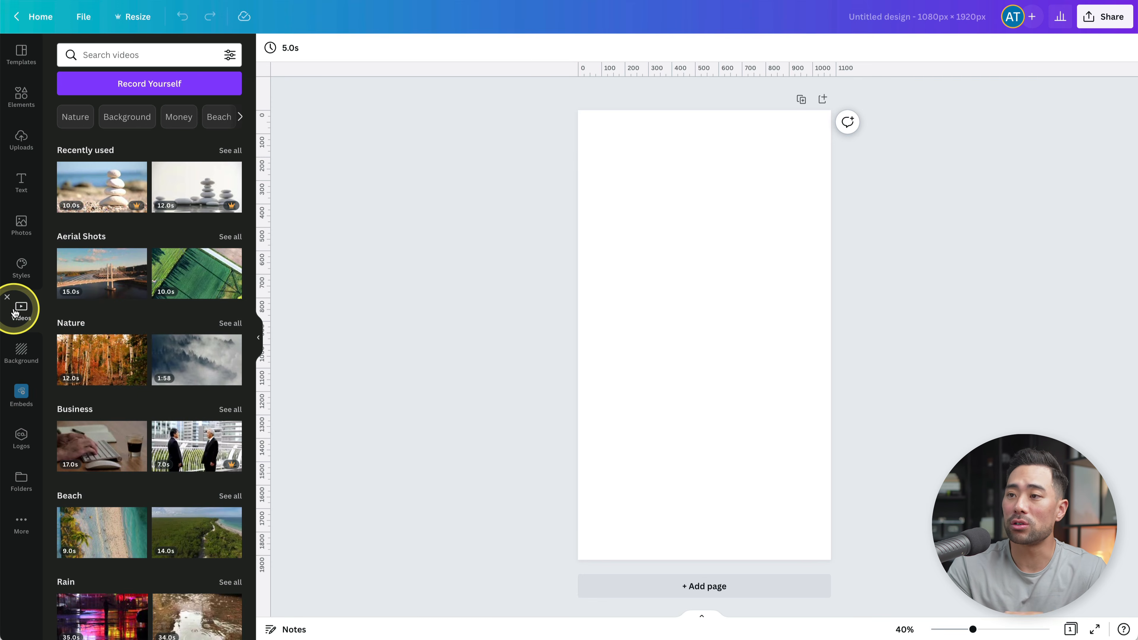
left_click(122, 248)
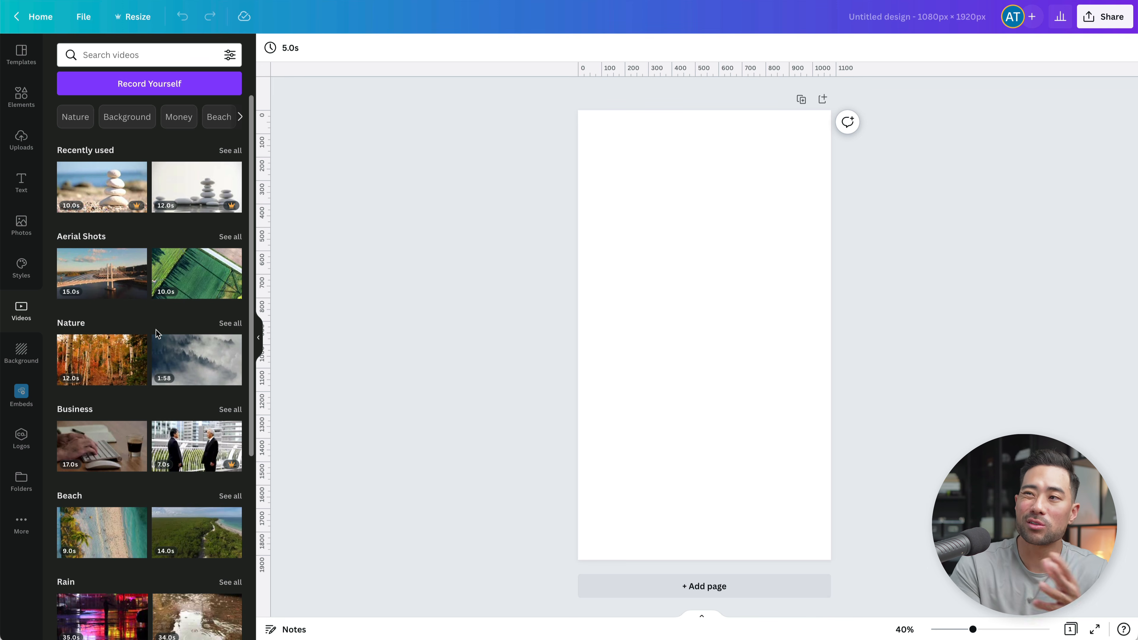
left_click(139, 98)
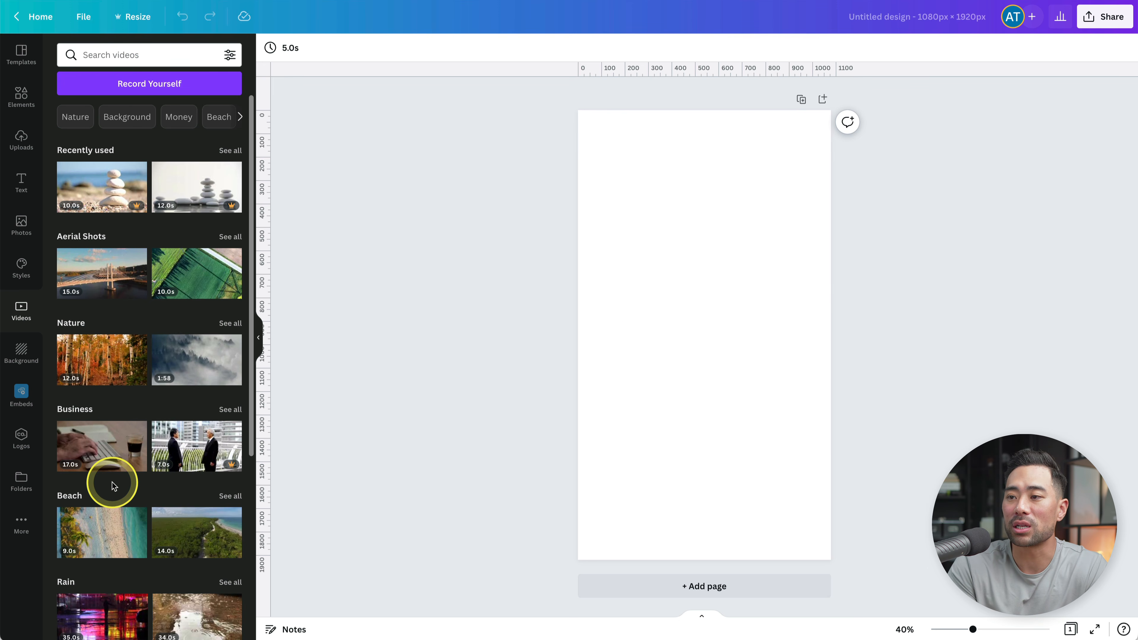
scroll(113, 486, "down", 1)
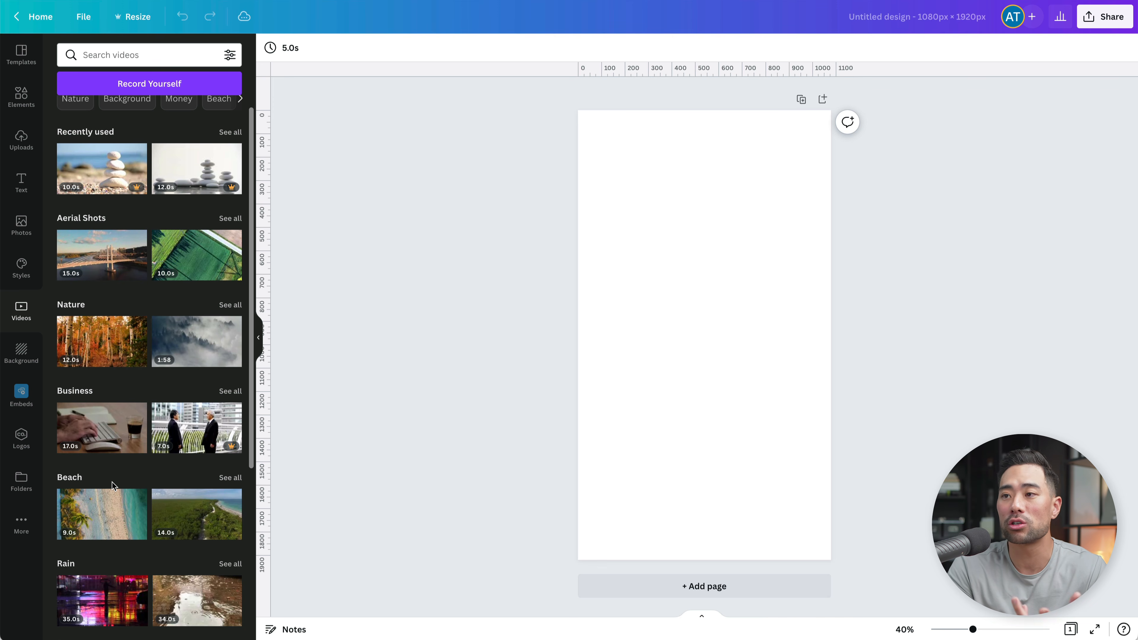
scroll(112, 483, "up", 1)
left_click(96, 260)
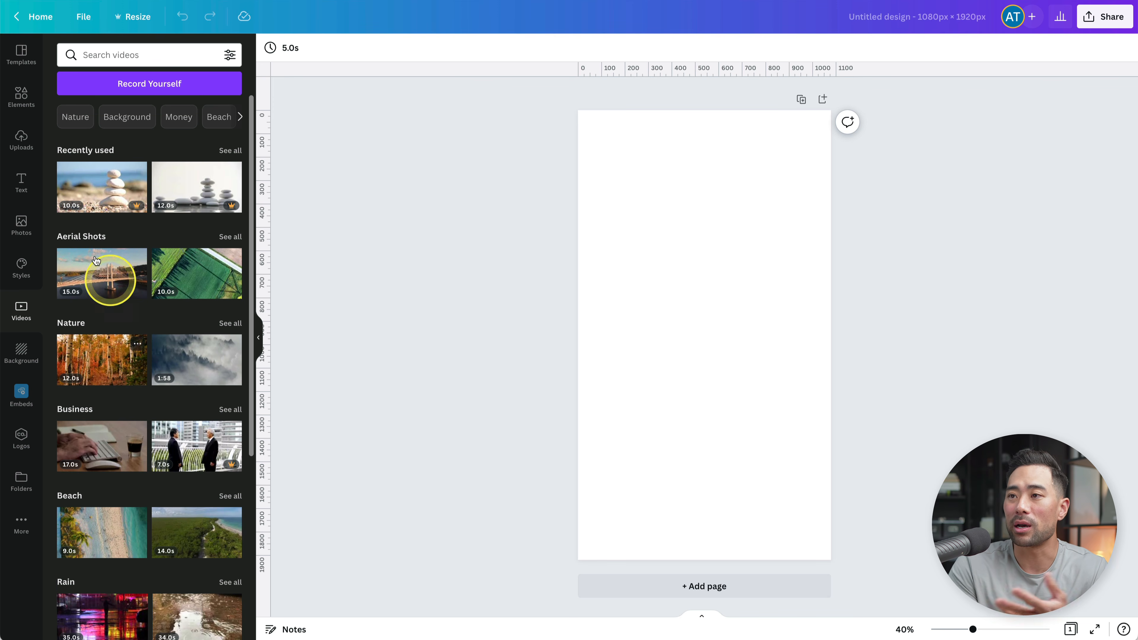
left_click(96, 197)
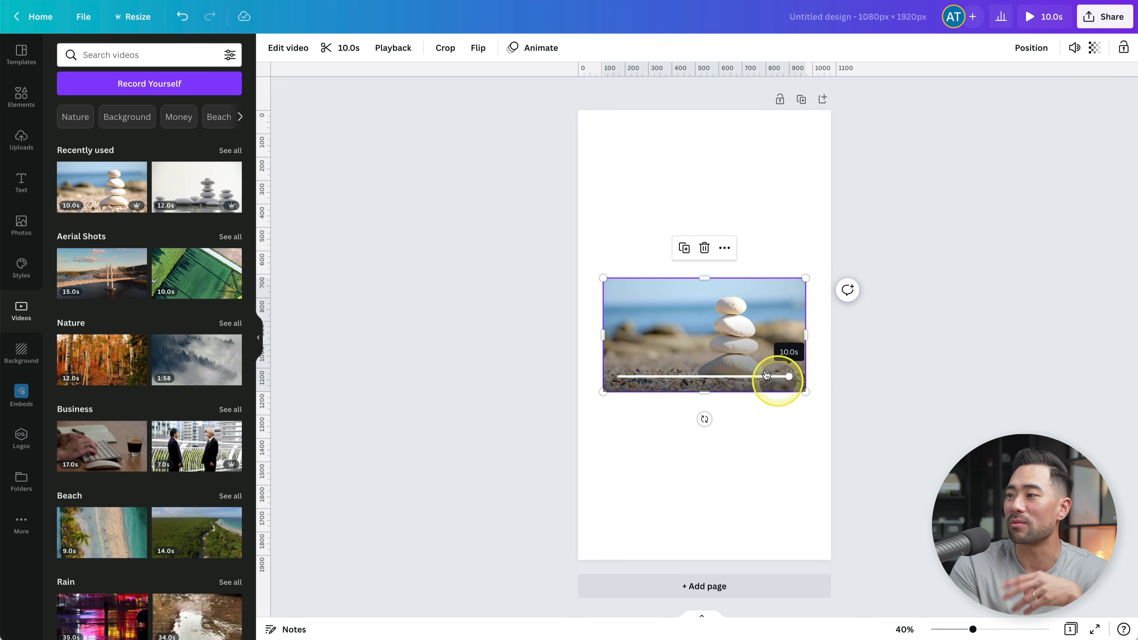
key("Delete")
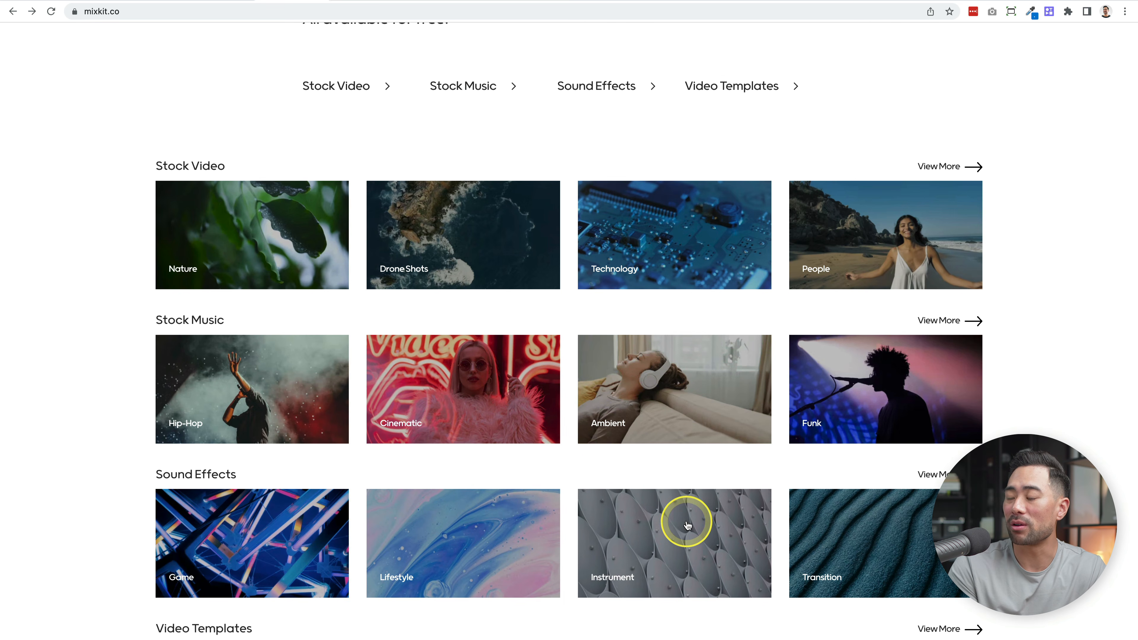
- Switch to mixkit.co and browse the free stock footage in the Drone Shots category
scroll(680, 521, "up", 1)
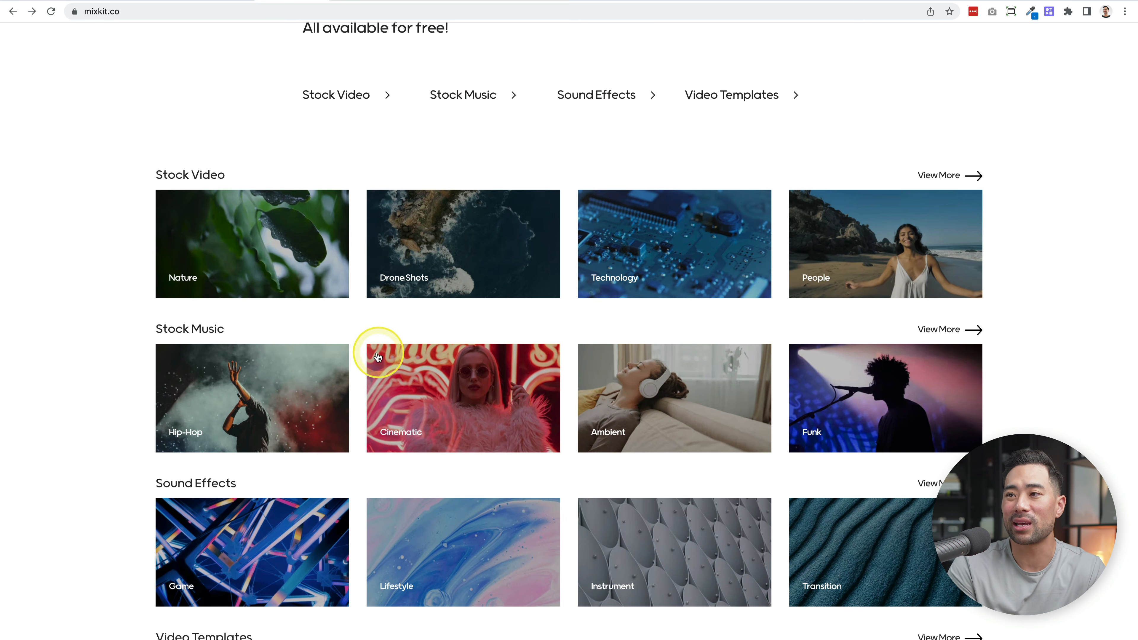
left_click(426, 281)
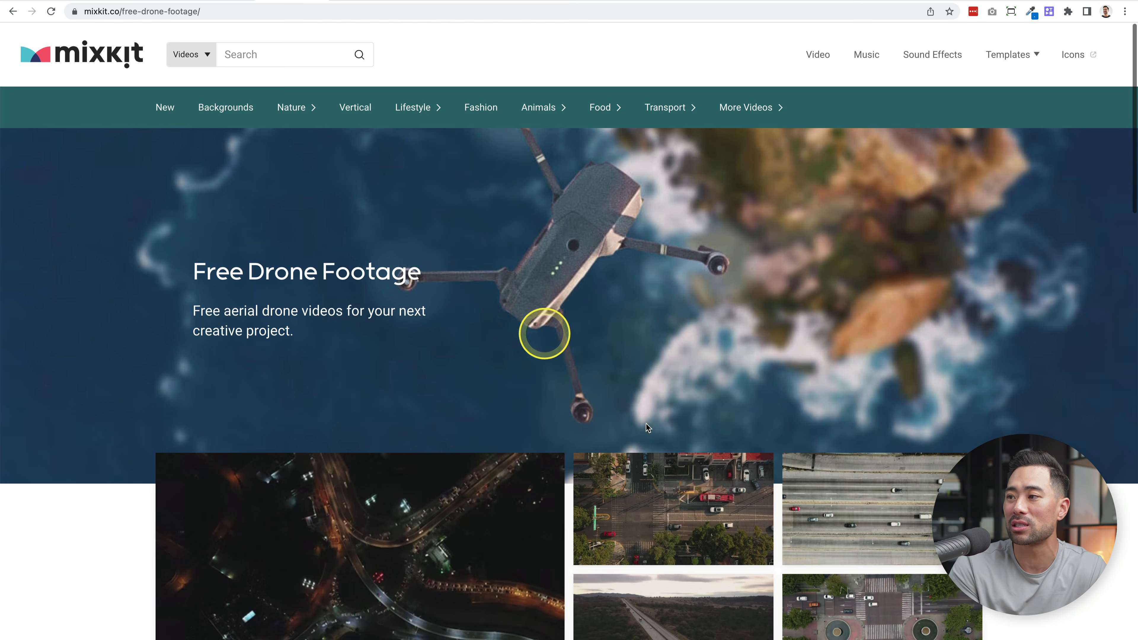
scroll(710, 530, "down", 7)
scroll(710, 532, "down", 15)
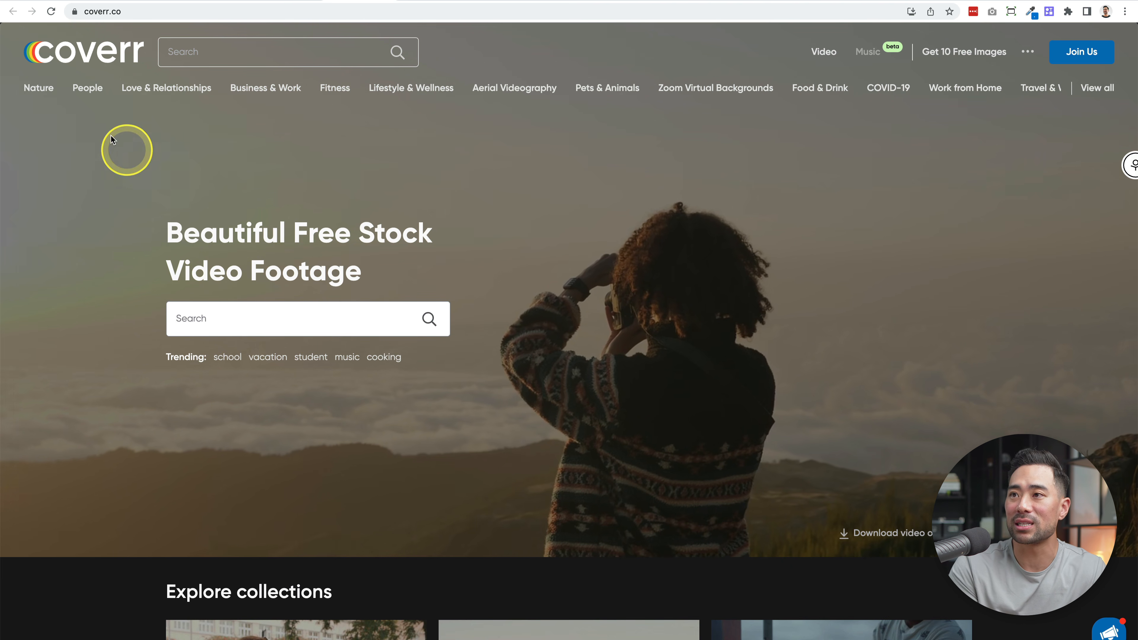
- Switch to coverr.co, search the stock footage for "drone" and download the free clip "Forest by the beach"
scroll(589, 350, "down", 5)
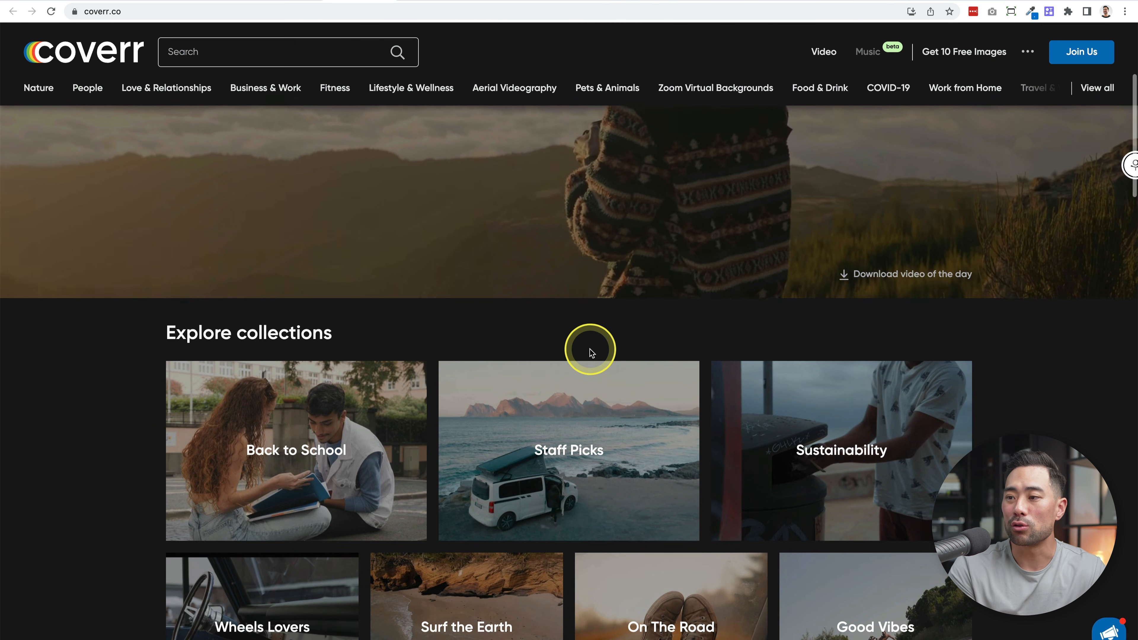
scroll(592, 352, "down", 1)
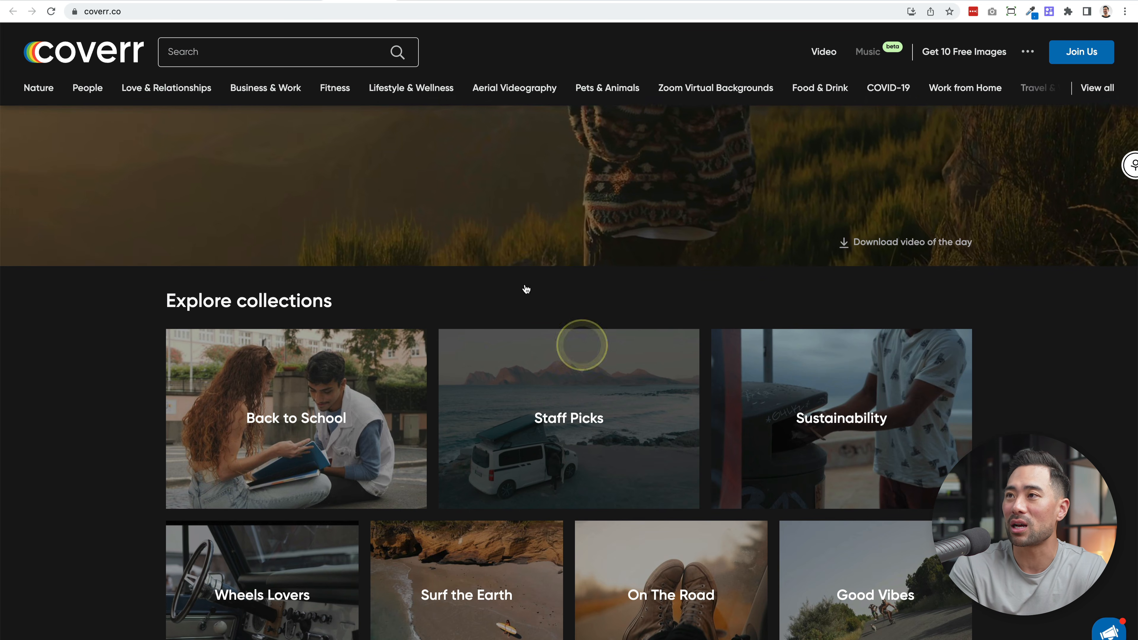
scroll(472, 387, "down", 4)
scroll(472, 386, "up", 10)
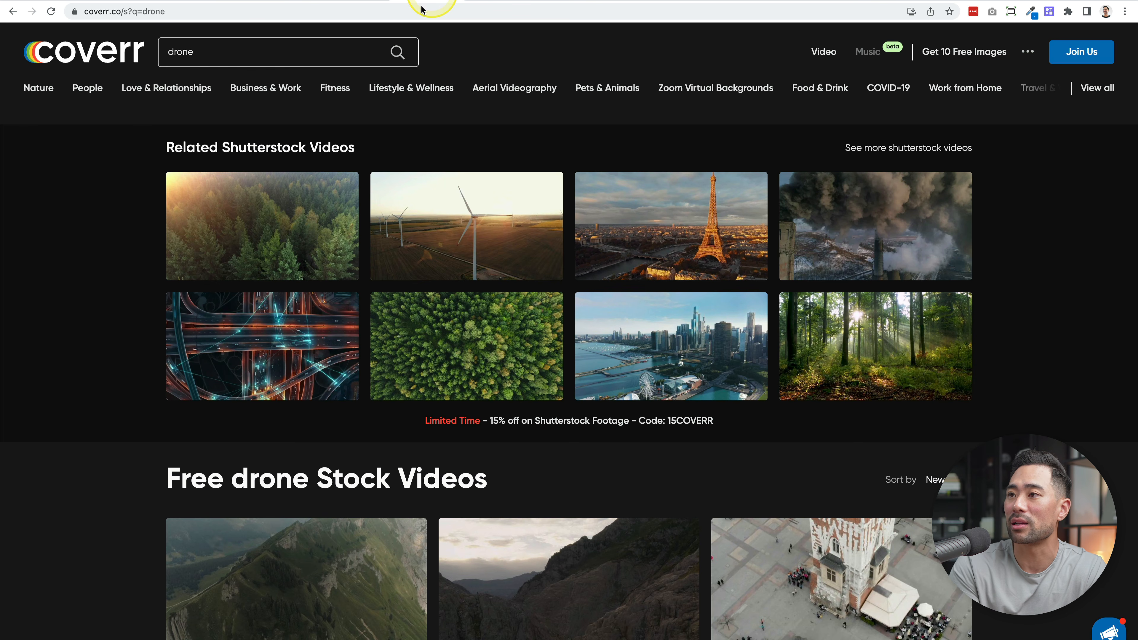
scroll(708, 408, "down", 7)
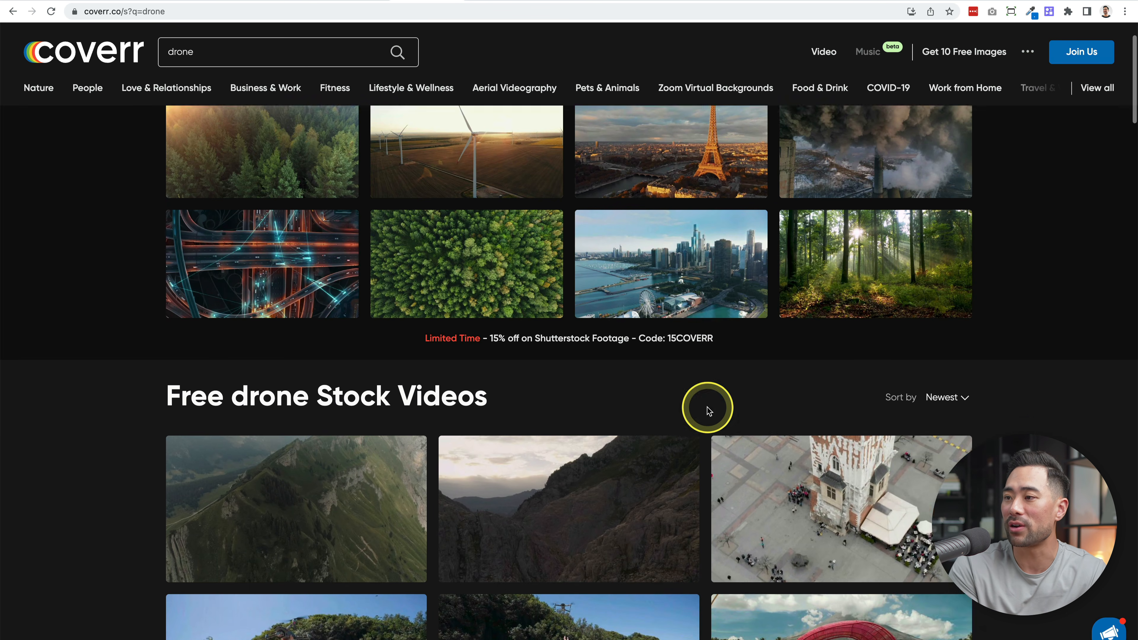
mouse_move(532, 313)
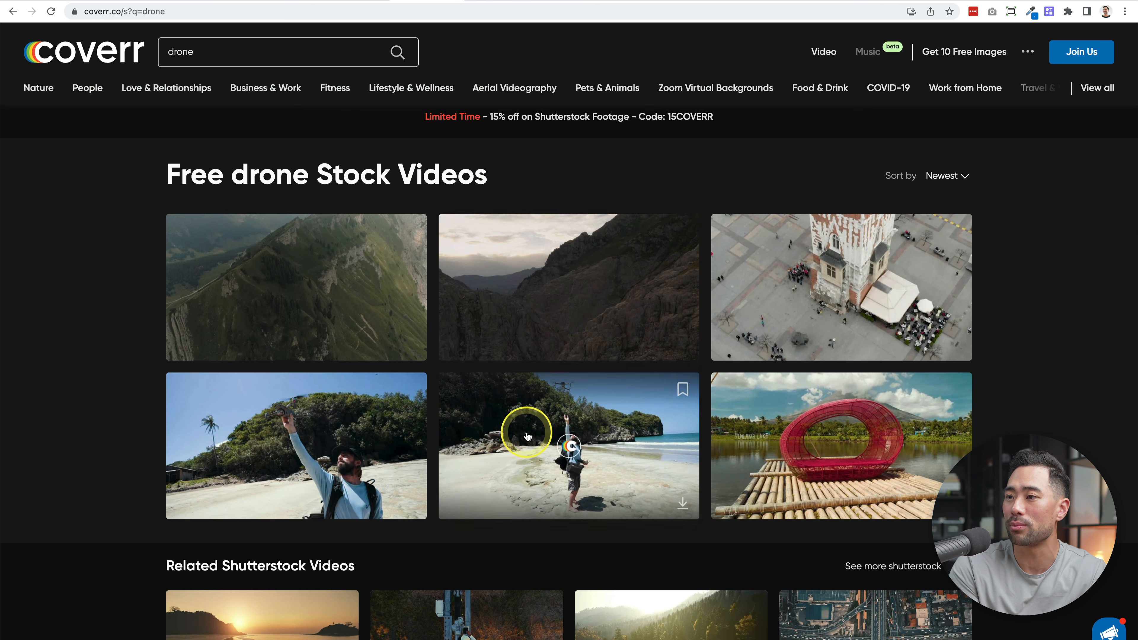
scroll(70, 361, "down", 12)
mouse_move(203, 254)
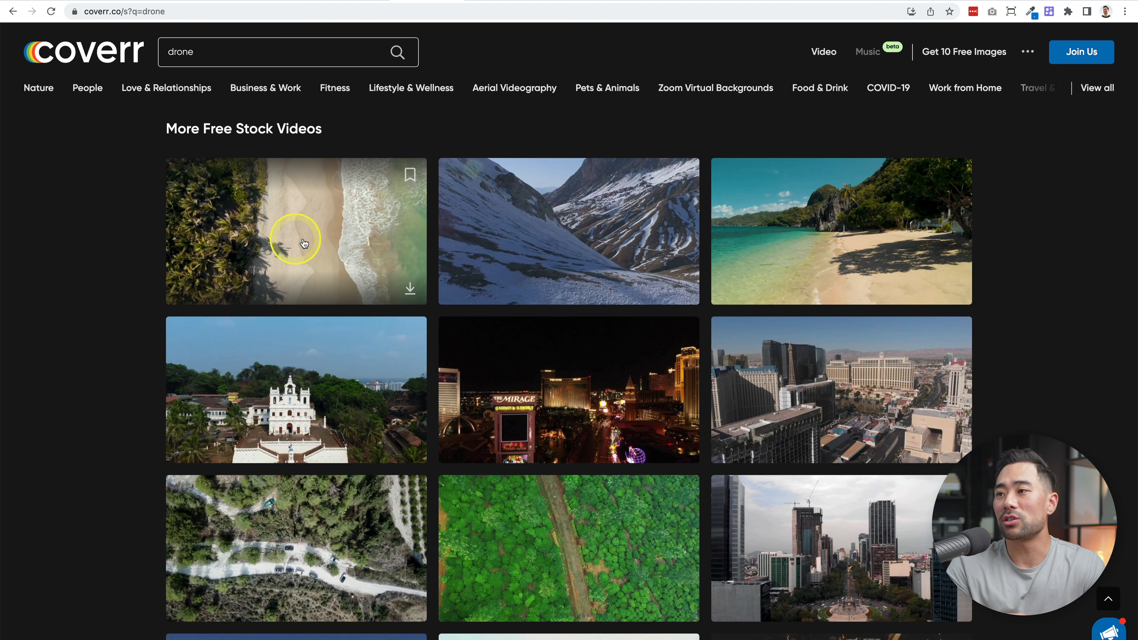
left_click(410, 291)
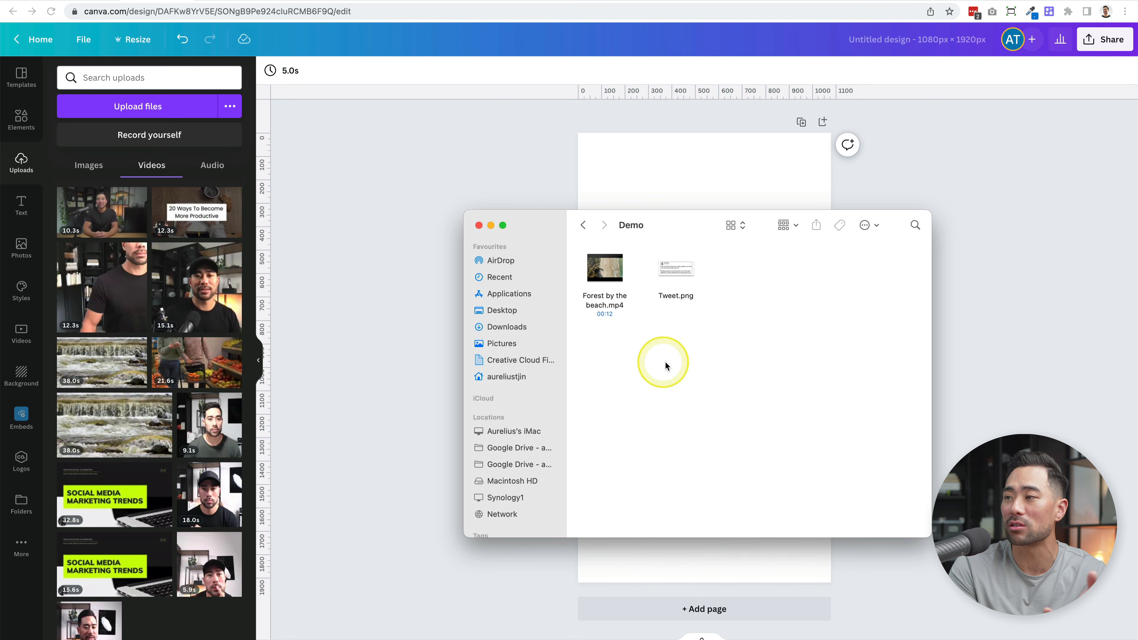
- Back in Canva, upload "Forest by the beach.mp4" from the Demo folder and add it to the page
left_click_drag(679, 228, 859, 242)
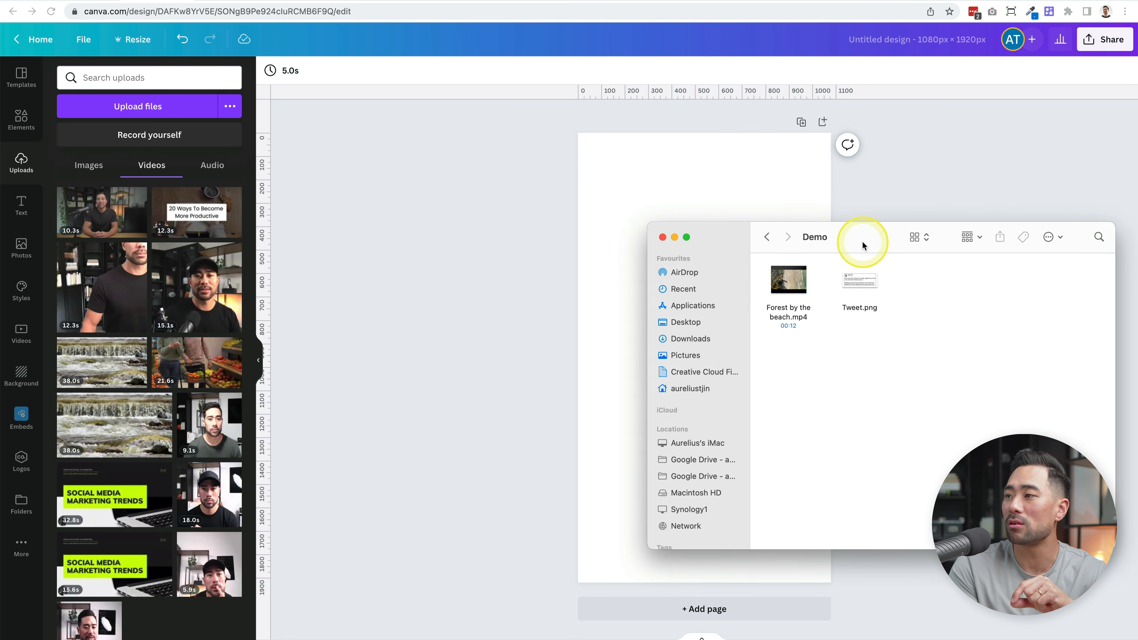
left_click(796, 318)
left_click_drag(798, 320, 634, 253)
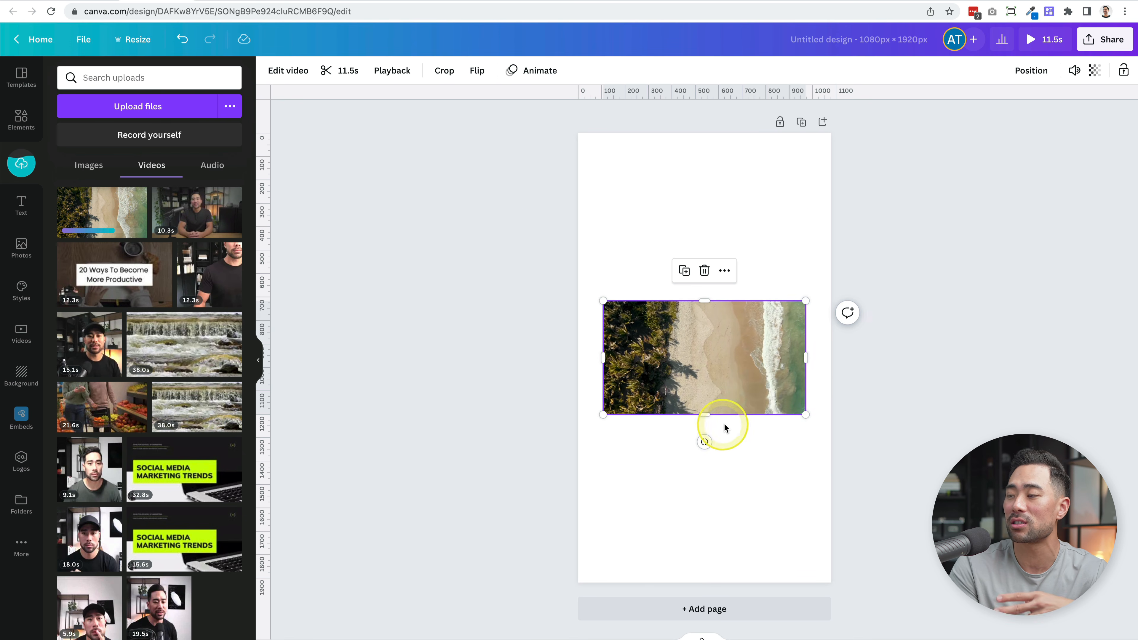
left_click(711, 493)
- Set the beach video as the page background and reposition it within the frame to show the waves
right_click(740, 336)
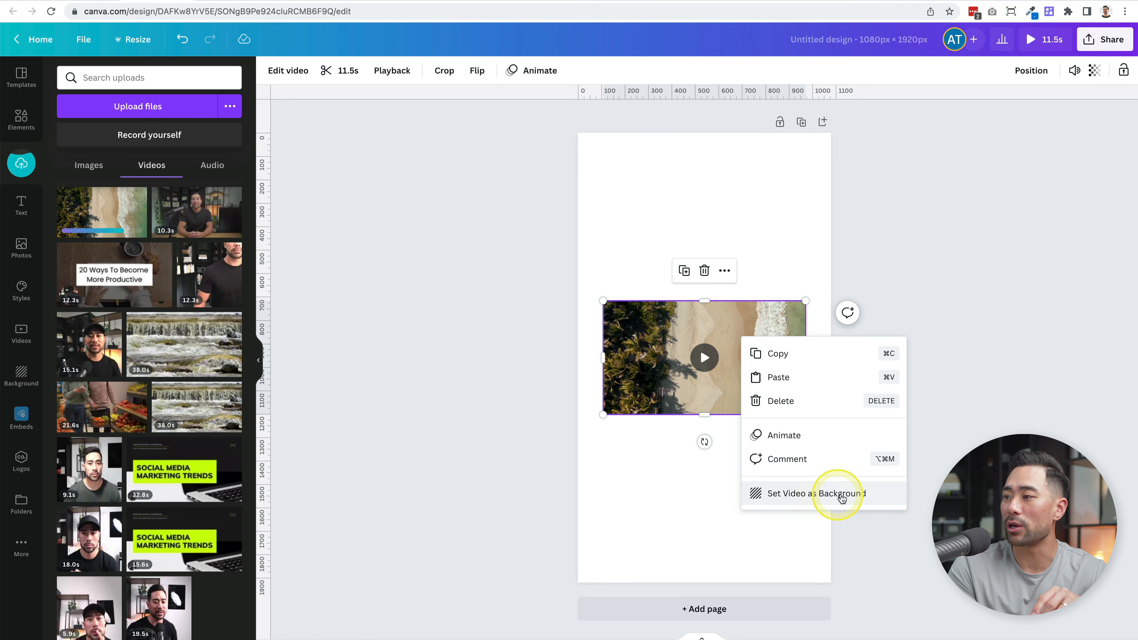
left_click(877, 499)
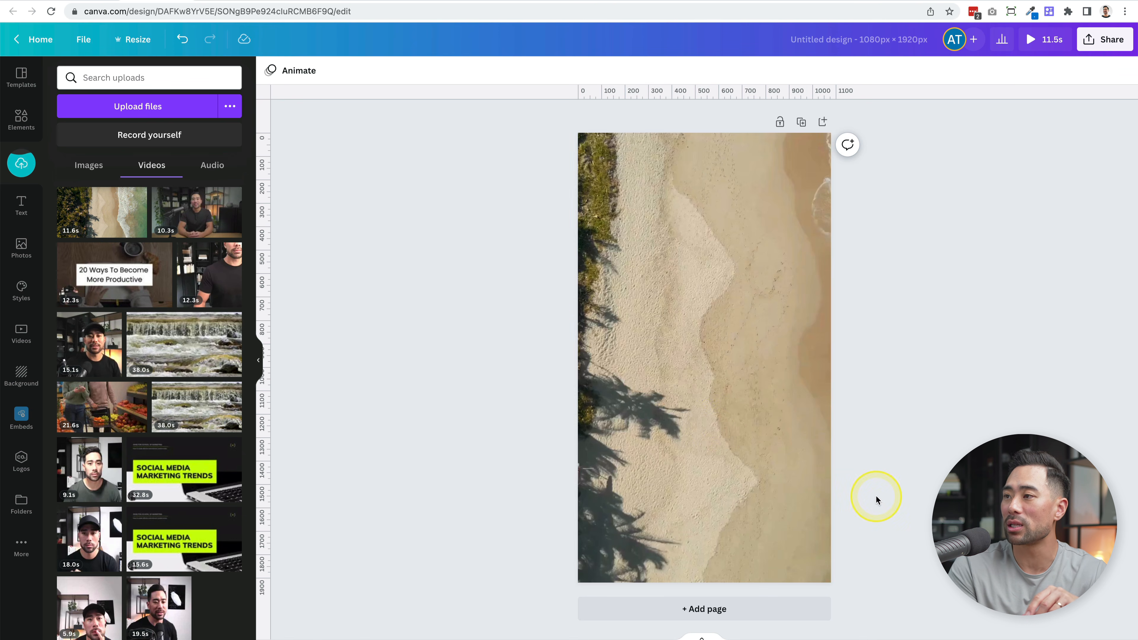
double_click(743, 427)
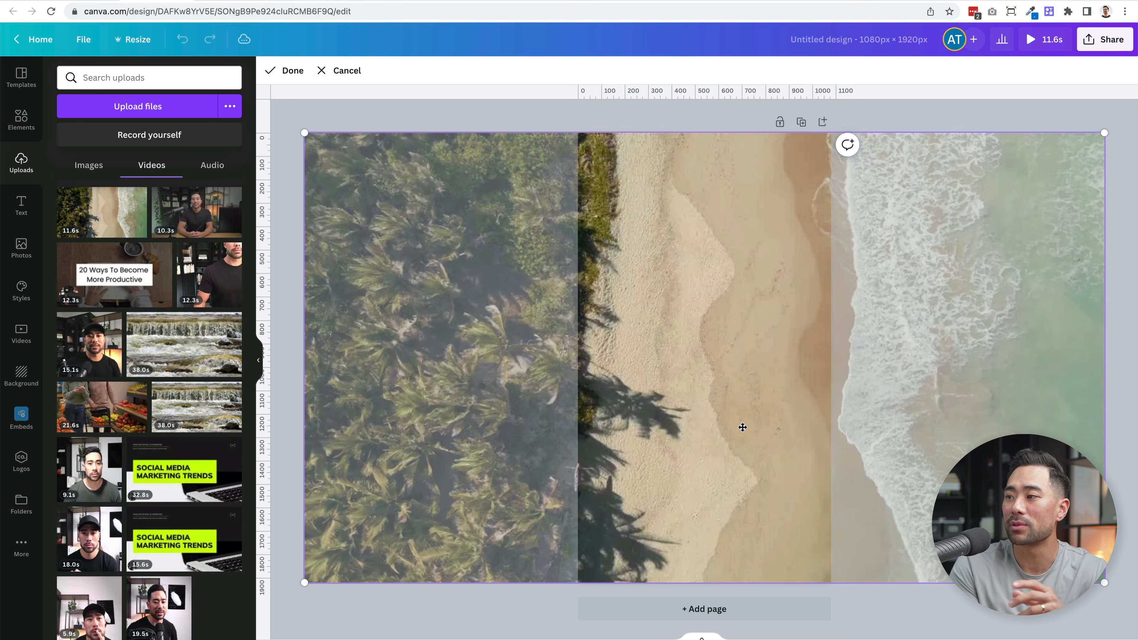
left_click_drag(799, 418, 722, 470)
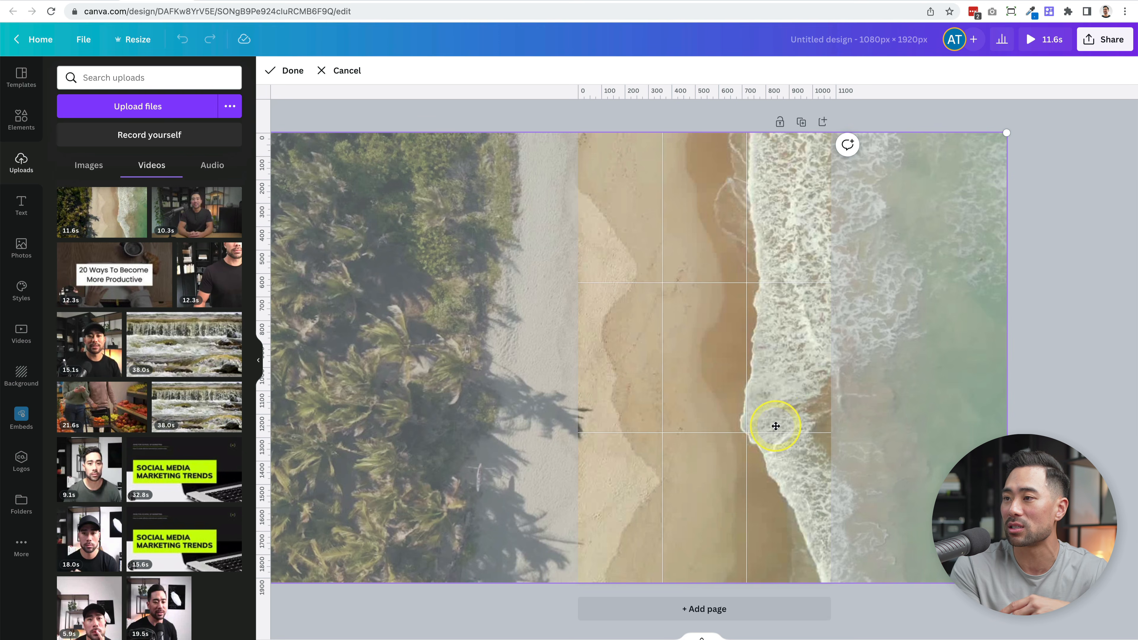
left_click(1107, 491)
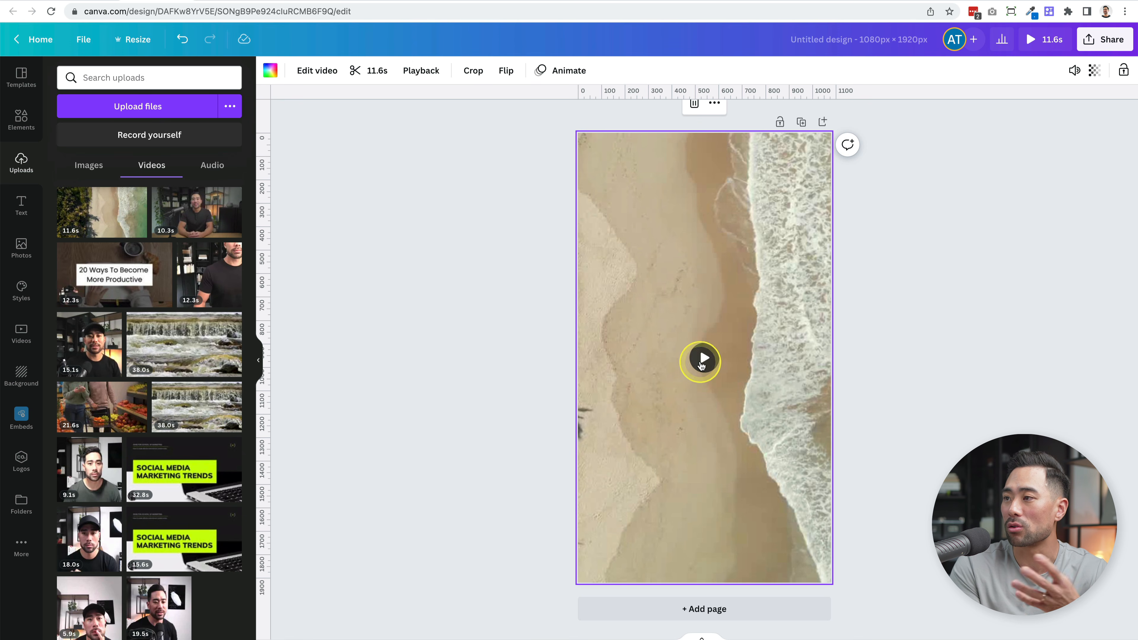
- Preview the beach video, shift it within the page frame to show more ocean waves, and preview it again
left_click(702, 361)
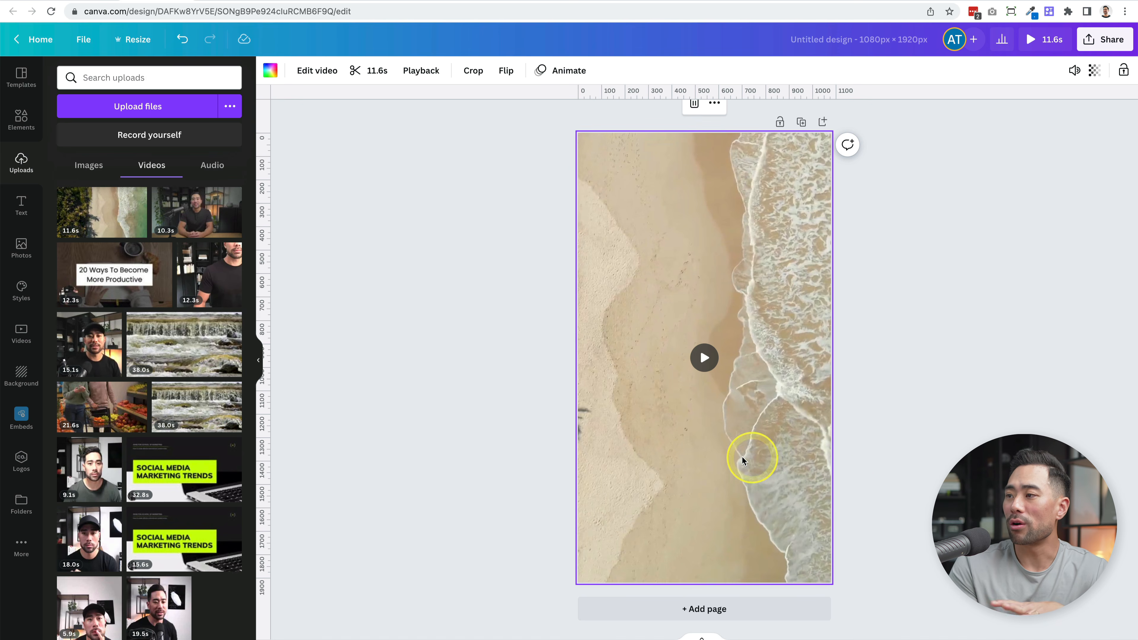
double_click(761, 454)
left_click_drag(762, 454, 656, 457)
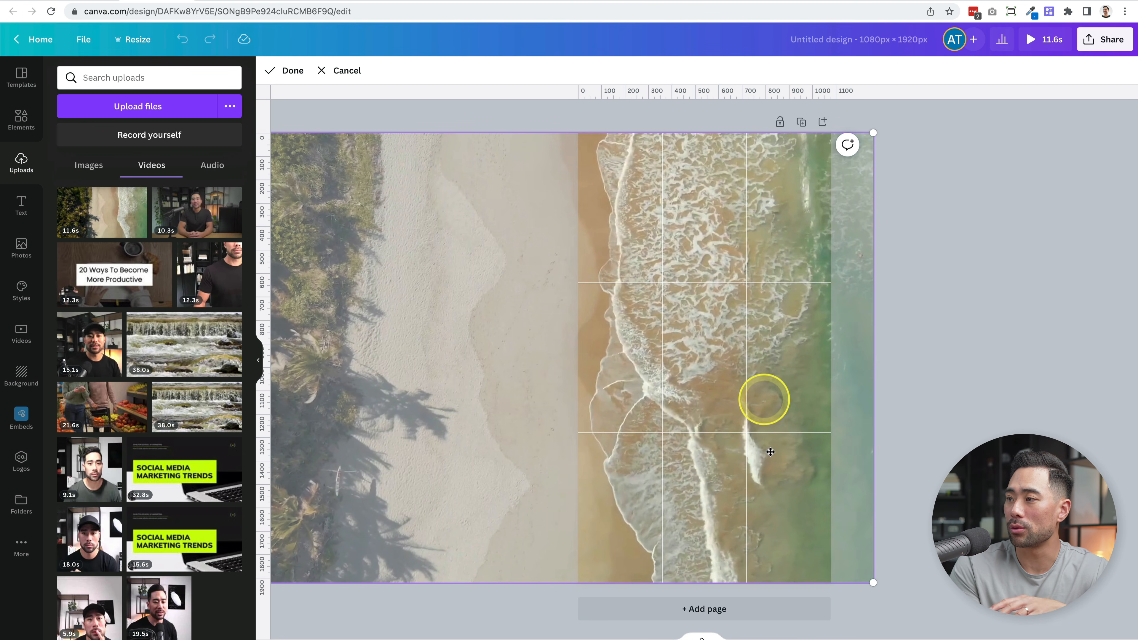
left_click(889, 472)
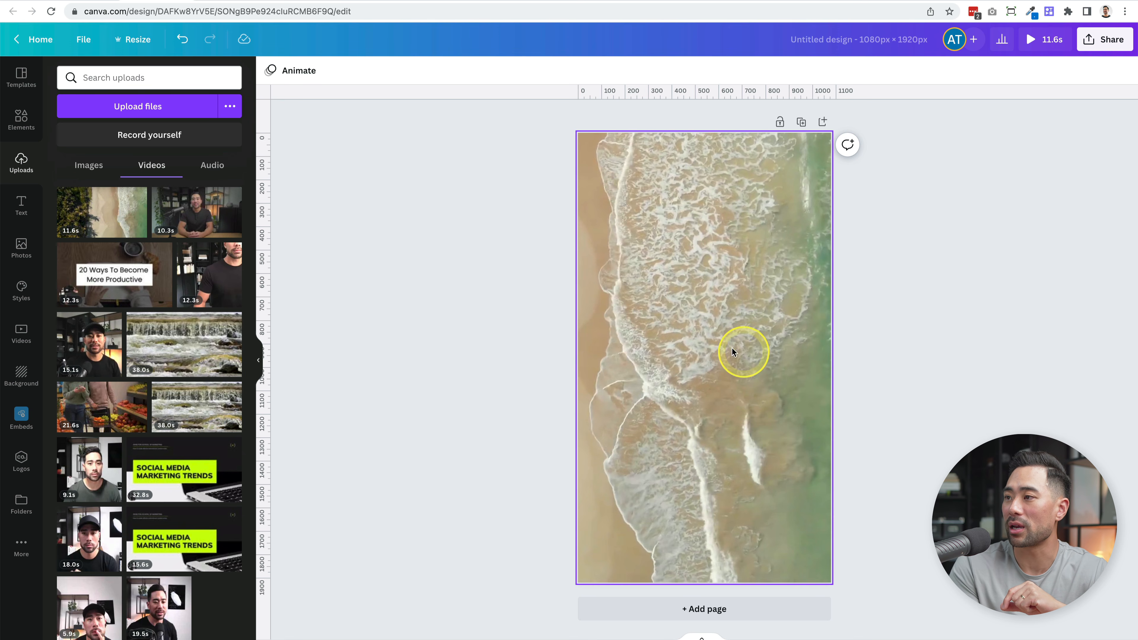
left_click(713, 356)
left_click(712, 355)
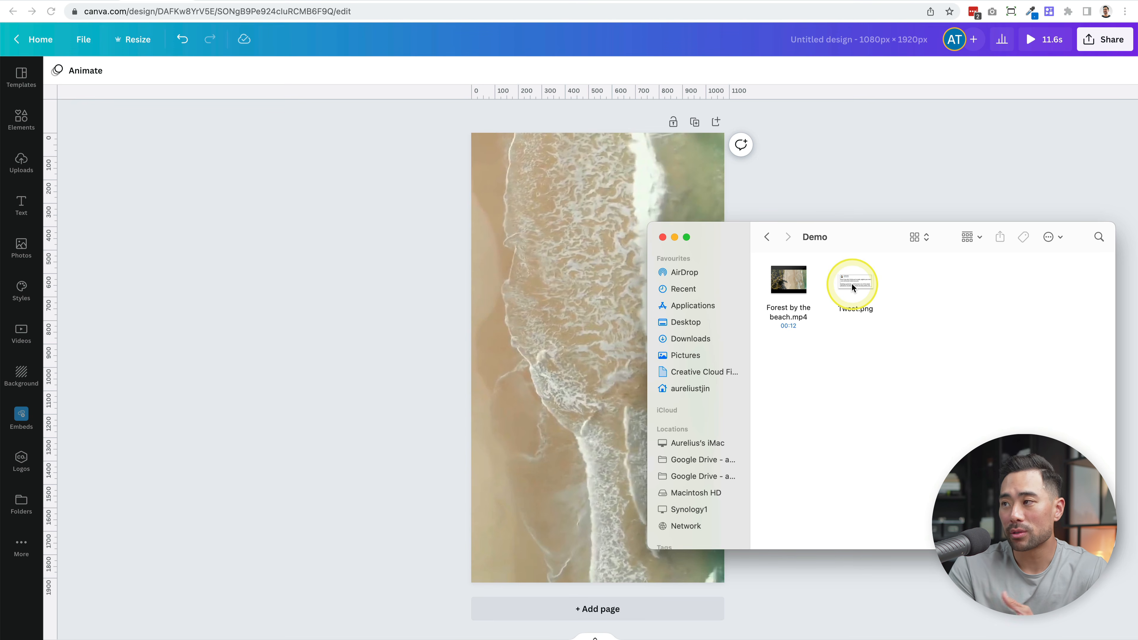
- Add Tweet.png from the Demo folder over the centre of the beach video and check the tweet up close
left_click_drag(852, 283, 612, 347)
left_click(611, 347)
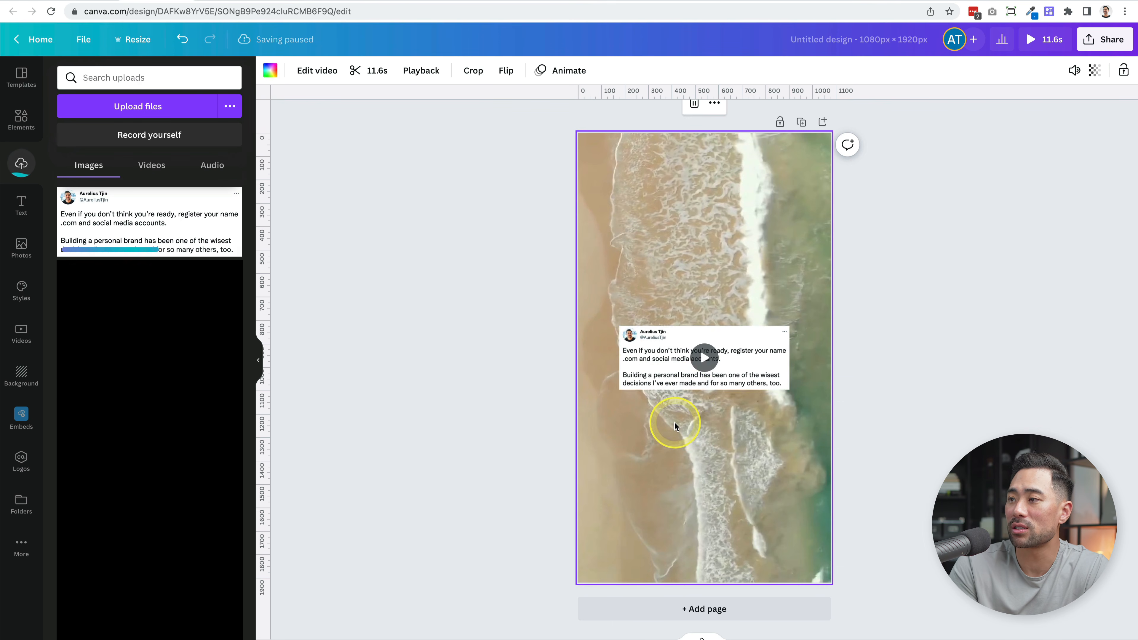
left_click(628, 388)
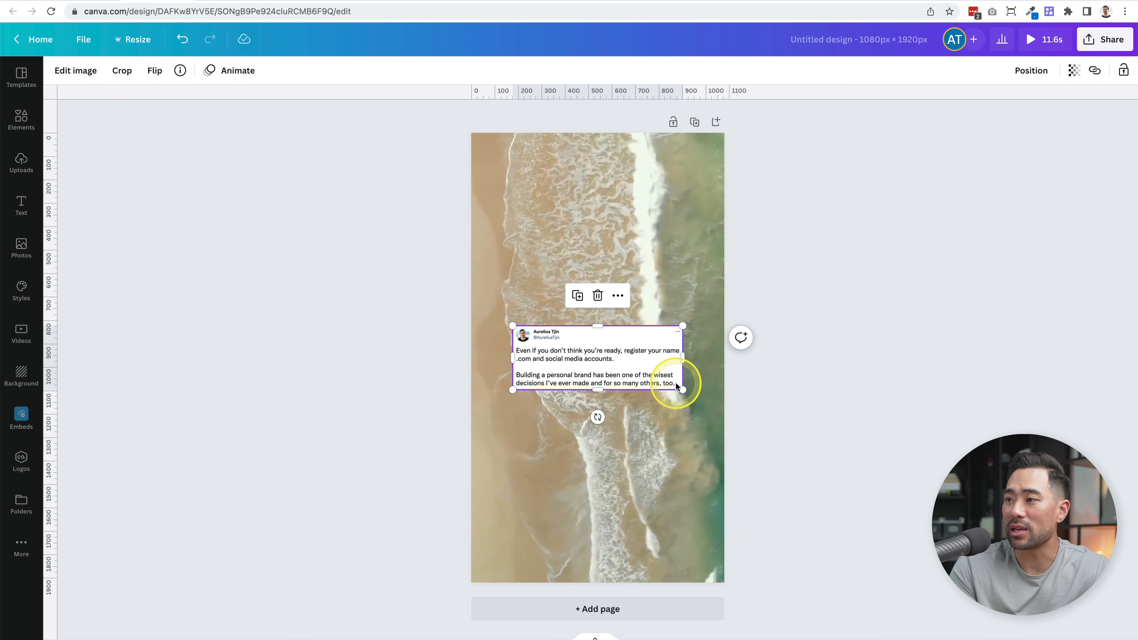
scroll(649, 384, "up", 5)
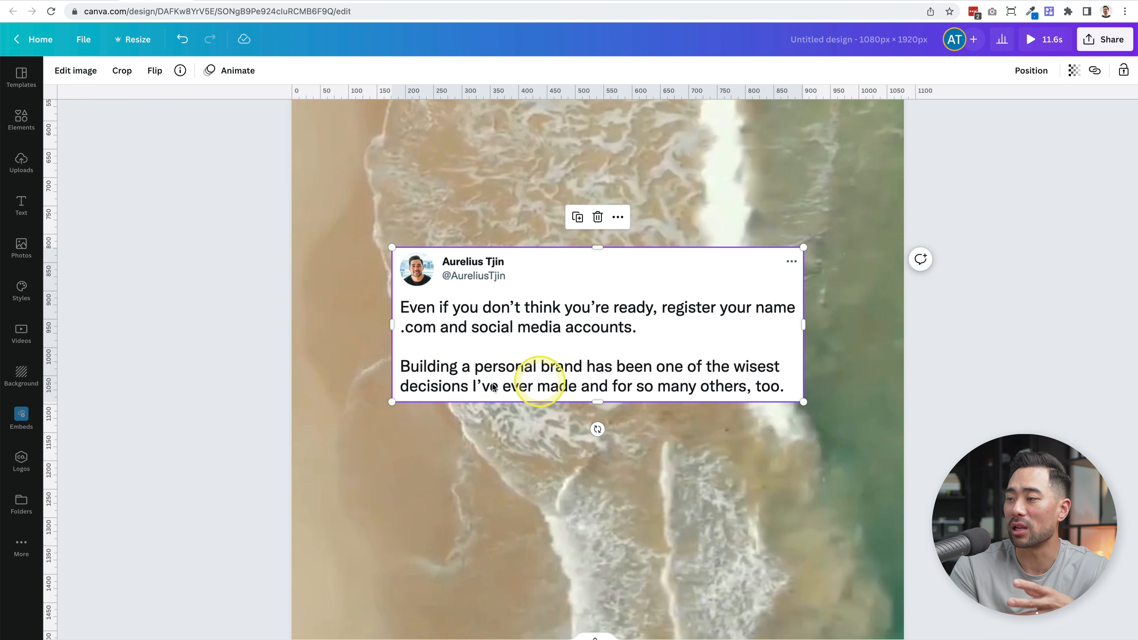
left_click(606, 493)
scroll(605, 492, "down", 4)
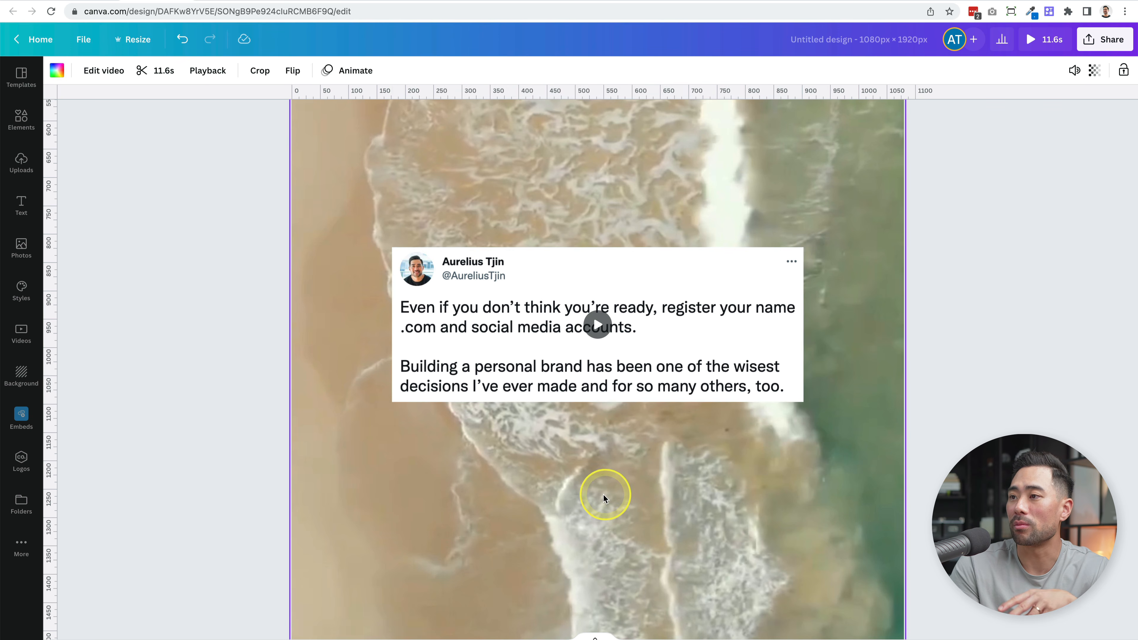
scroll(568, 516, "down", 3)
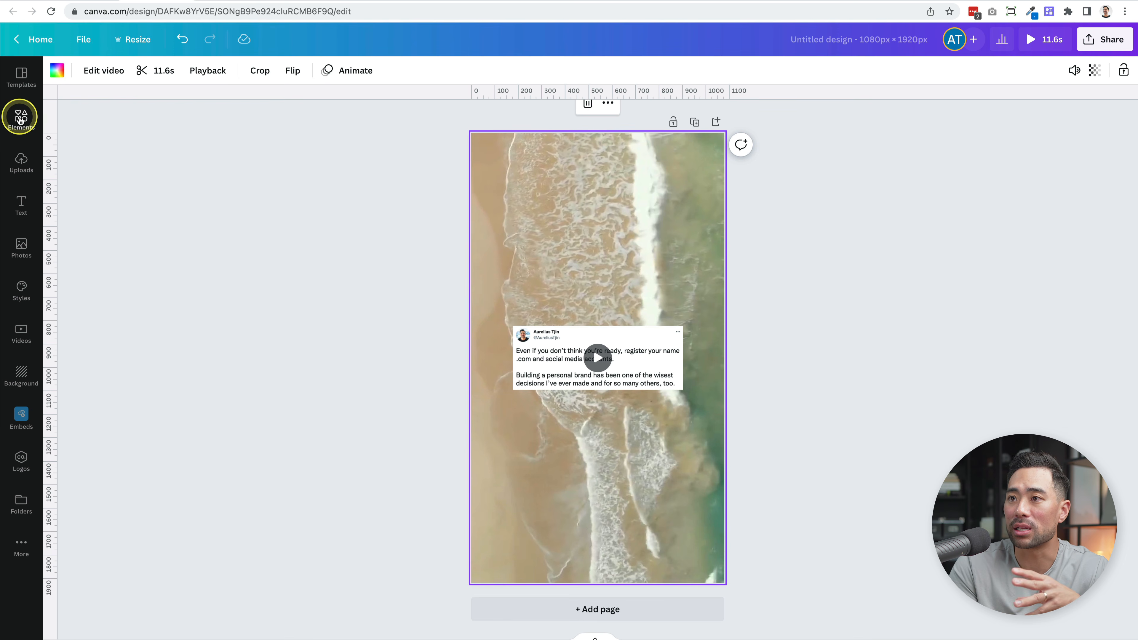
- Add a square shape and stretch it sideways into a rectangle that extends past both sides of the tweet
left_click(22, 117)
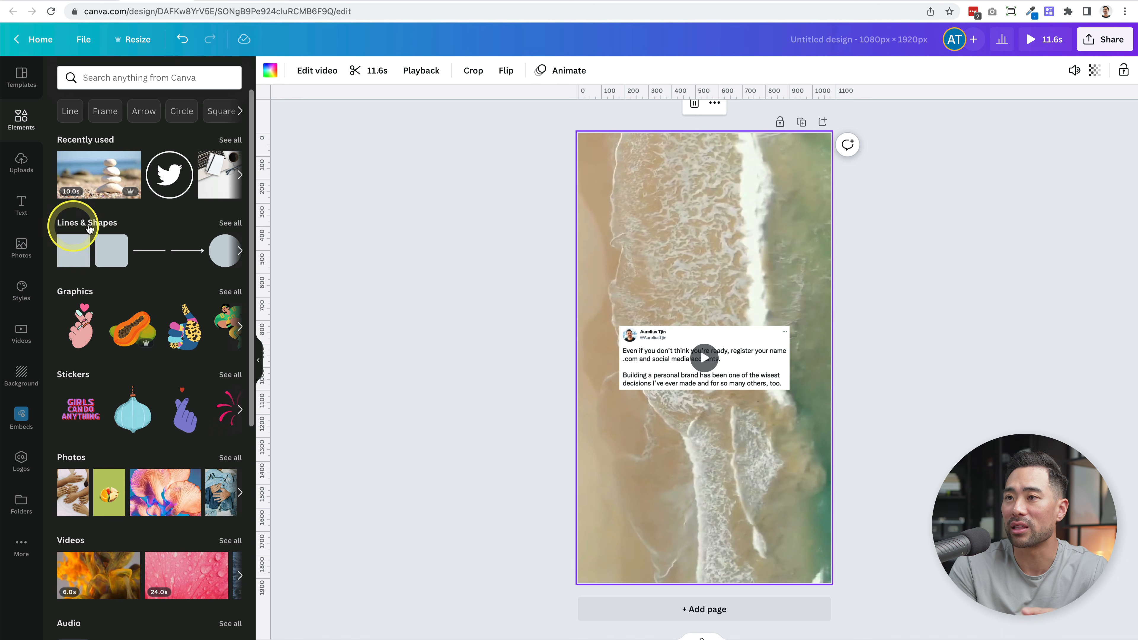
left_click(71, 260)
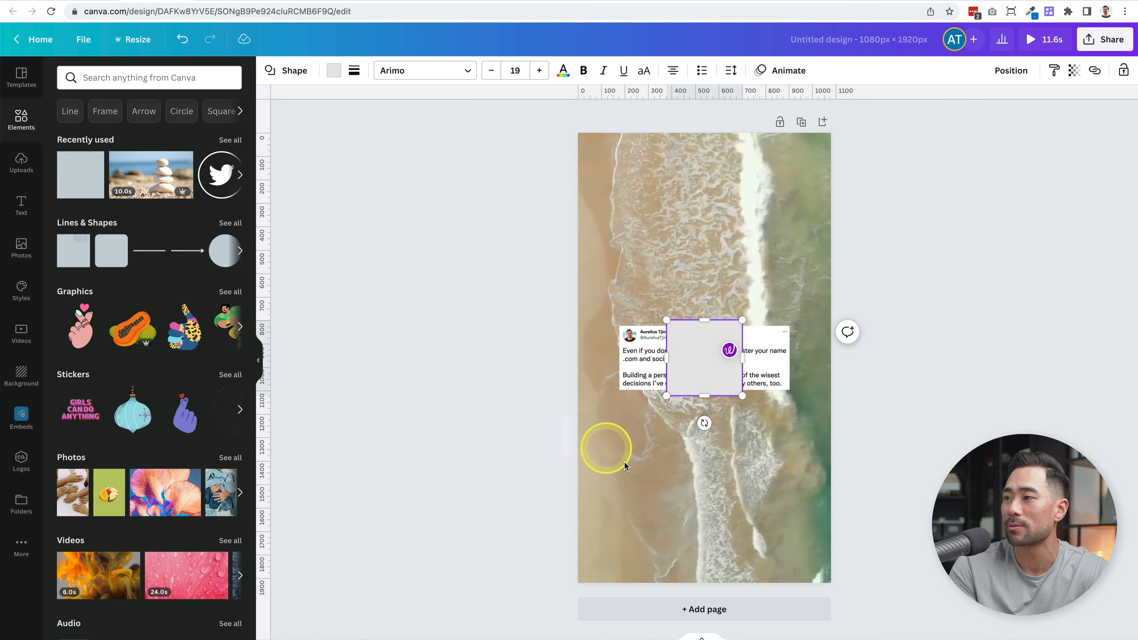
double_click(735, 379)
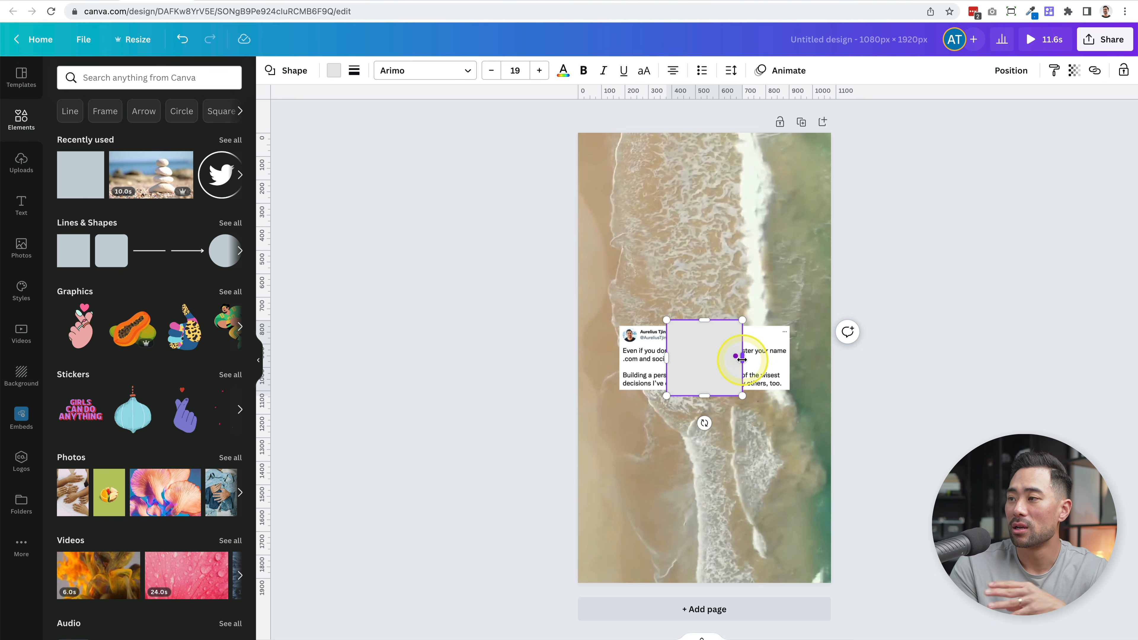
left_click_drag(743, 360, 798, 358)
left_click_drag(669, 358, 596, 363)
left_click(747, 372)
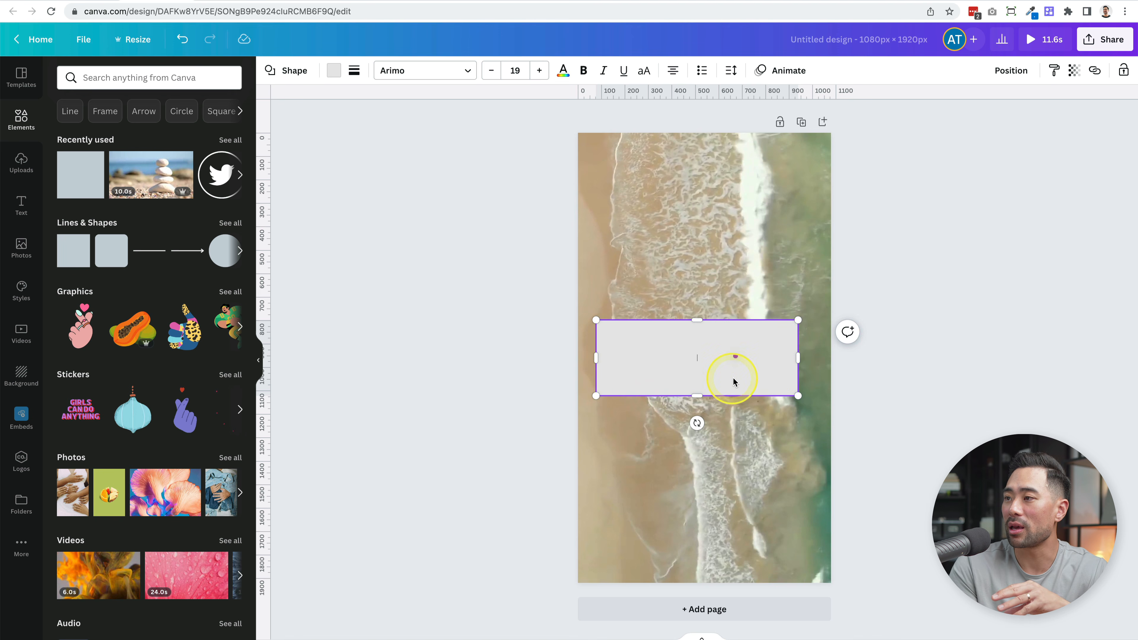
- Fill the rectangle with white from the document colors to match the tweet's background
left_click(334, 70)
left_click(193, 135)
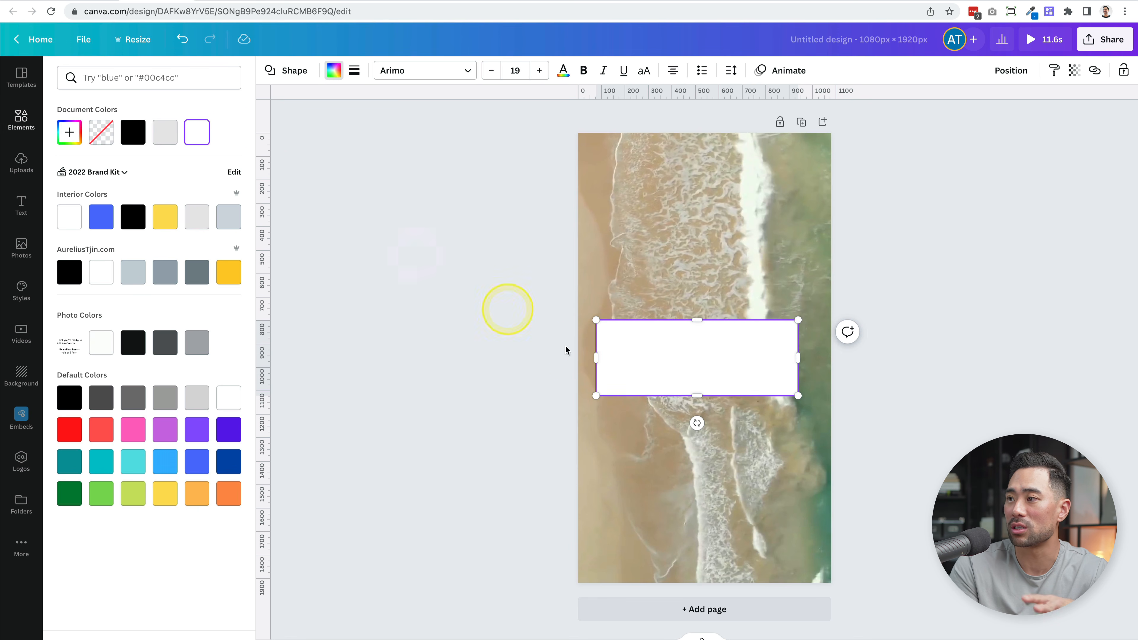
left_click(681, 383)
left_click(71, 134)
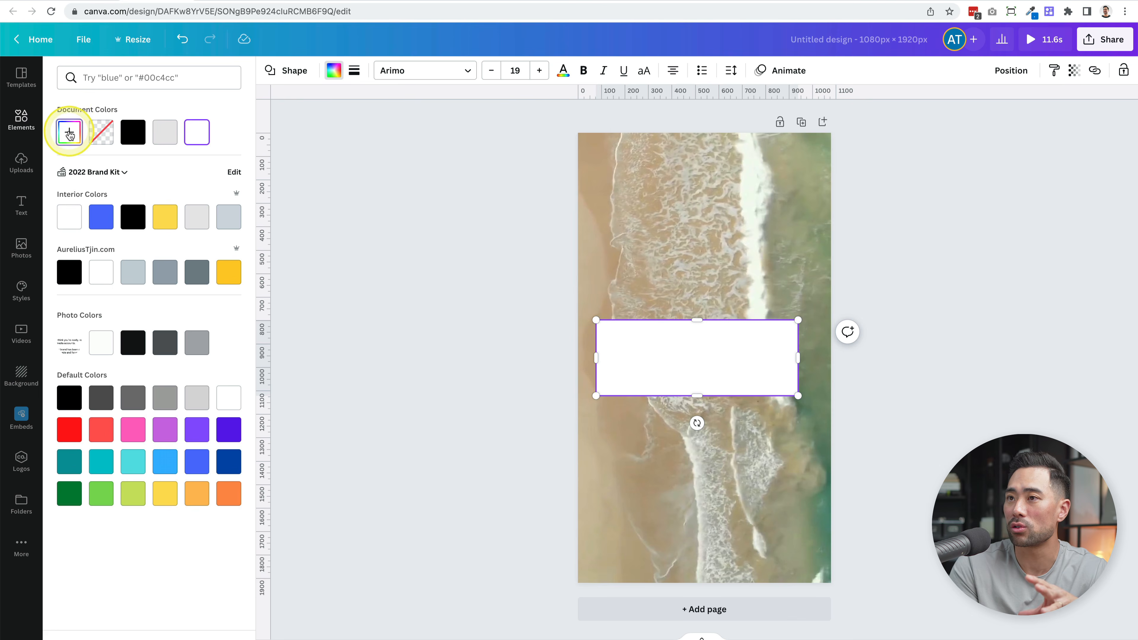
left_click_drag(81, 170, 29, 123)
left_click(750, 375)
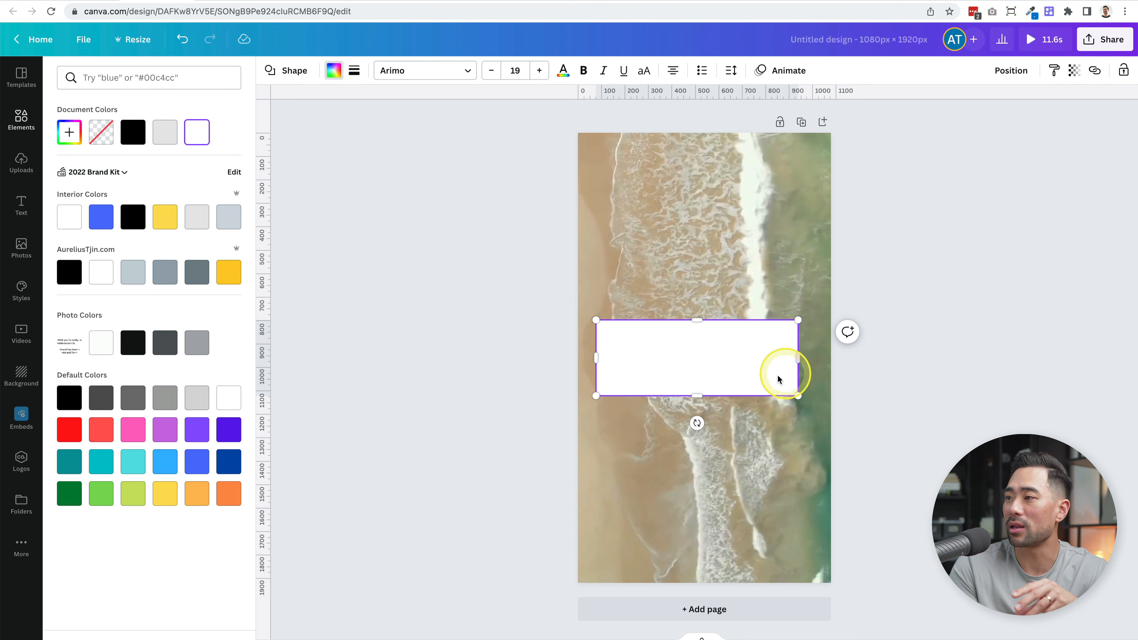
- Send the white rectangle backward behind the tweet and shift it horizontally to leave equal margins on both sides
left_click(1010, 72)
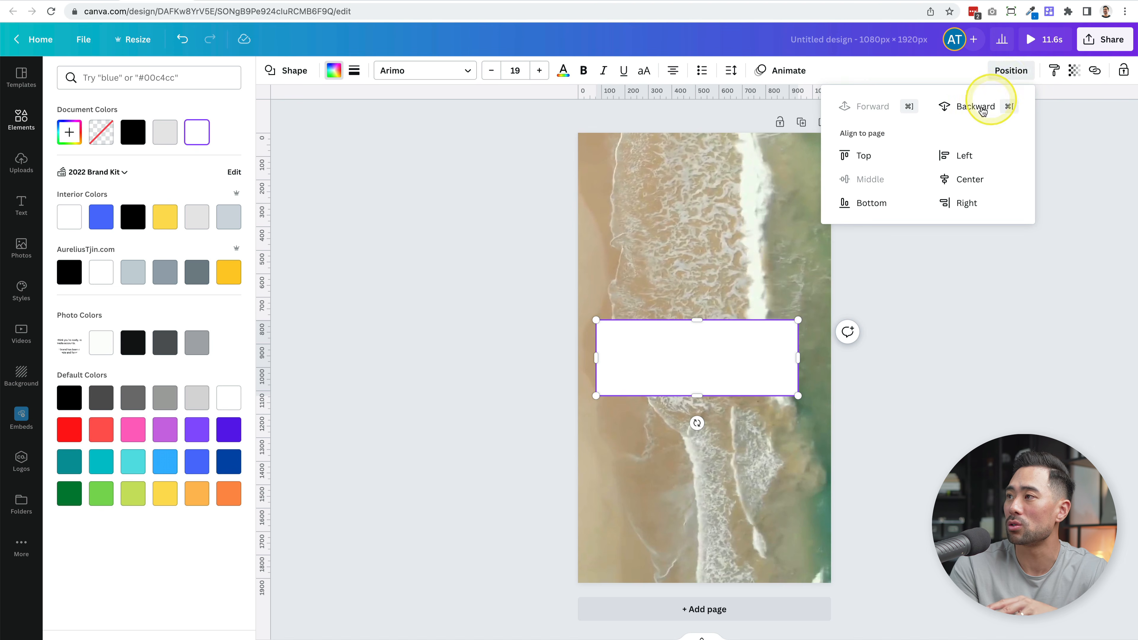
left_click(965, 112)
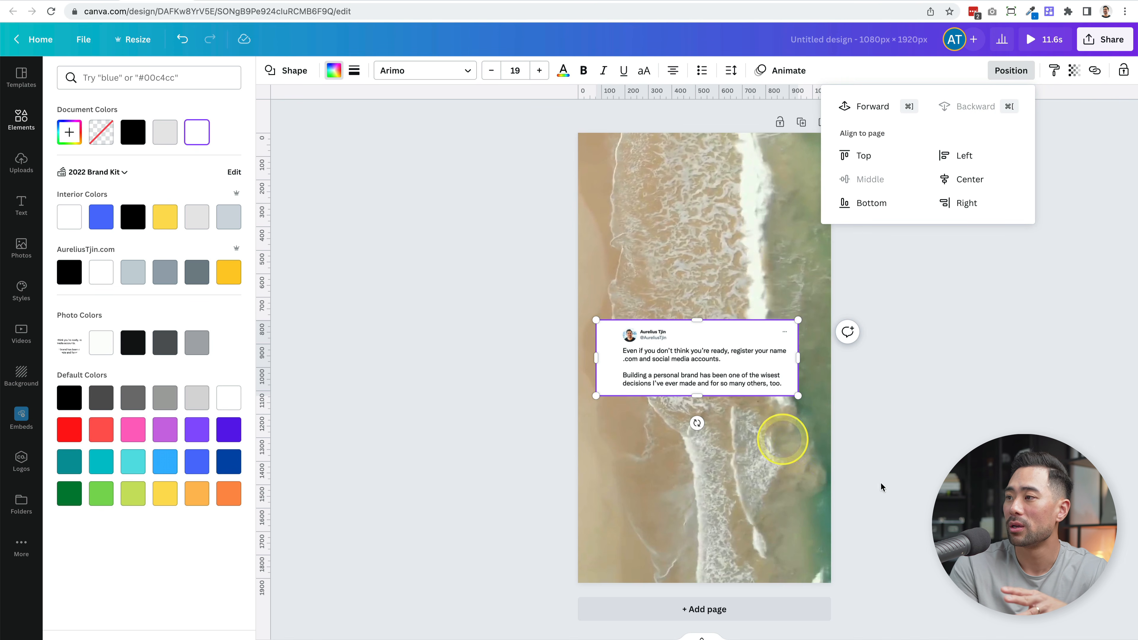
left_click(817, 444)
scroll(778, 401, "up", 5)
scroll(778, 402, "up", 5)
scroll(776, 400, "down", 2)
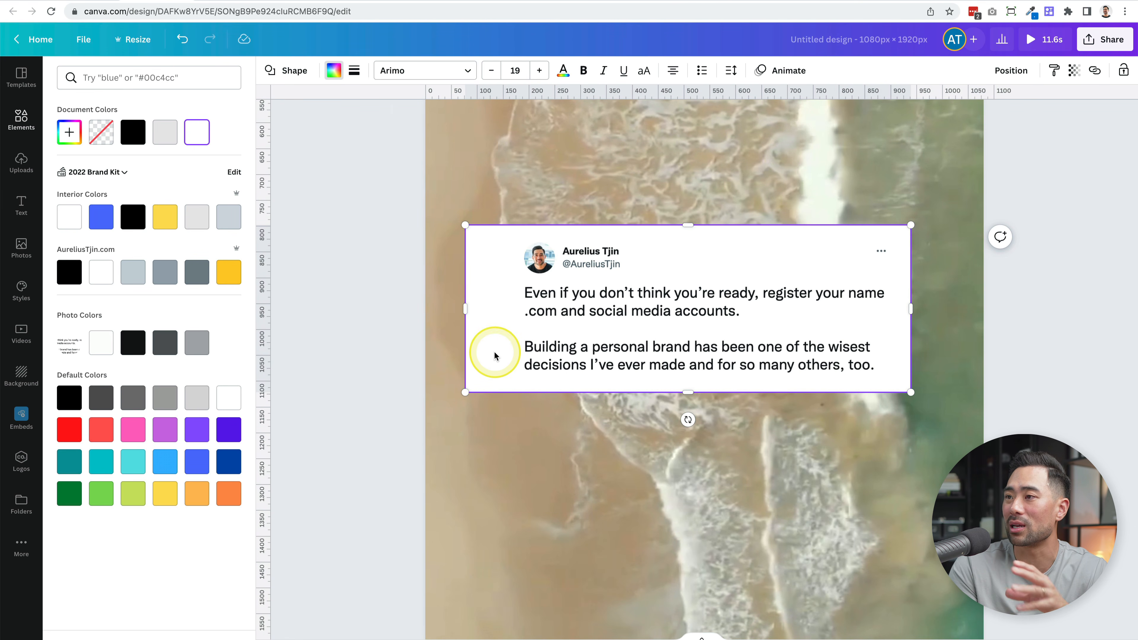
left_click_drag(491, 357, 507, 356)
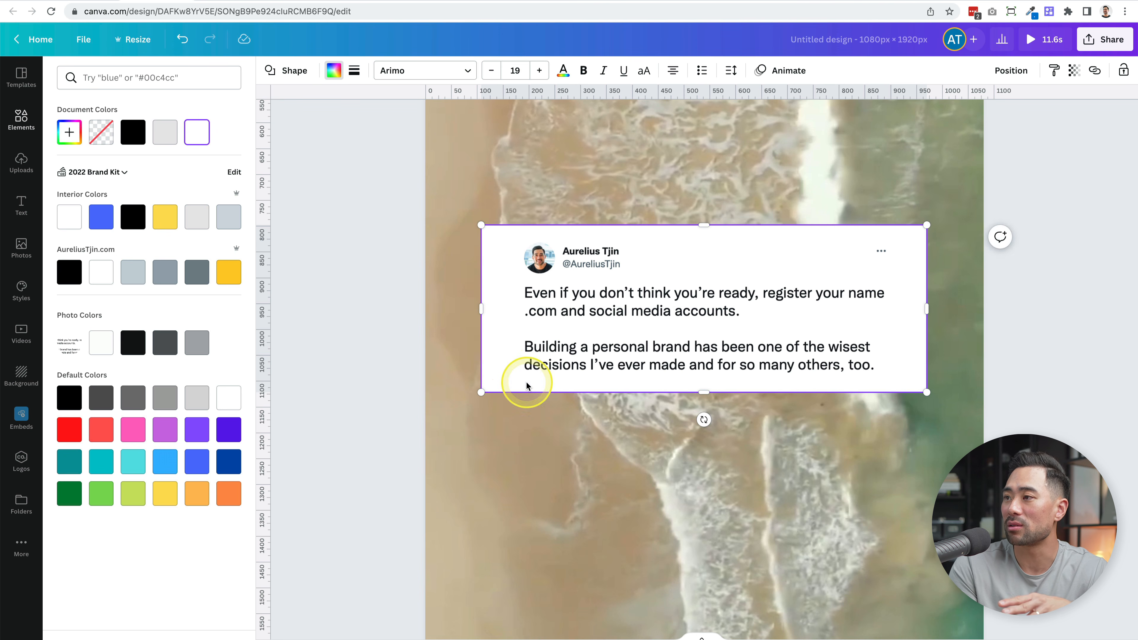
scroll(528, 386, "down", 5)
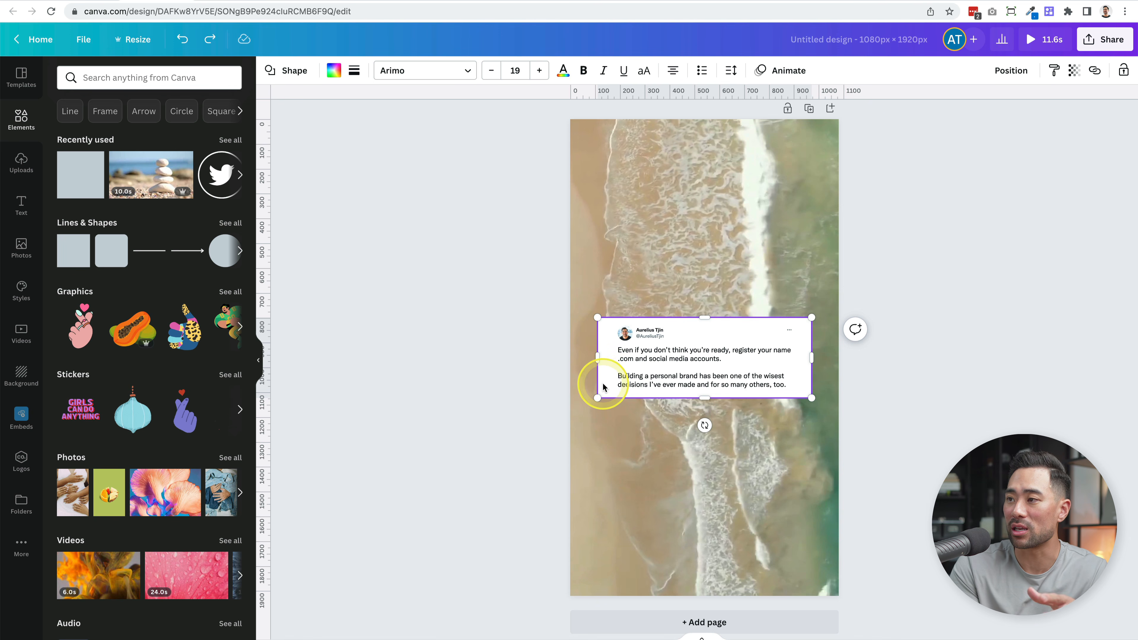
- Move the white rectangle above the tweet, then align it to the middle and center of the page
left_click(1008, 72)
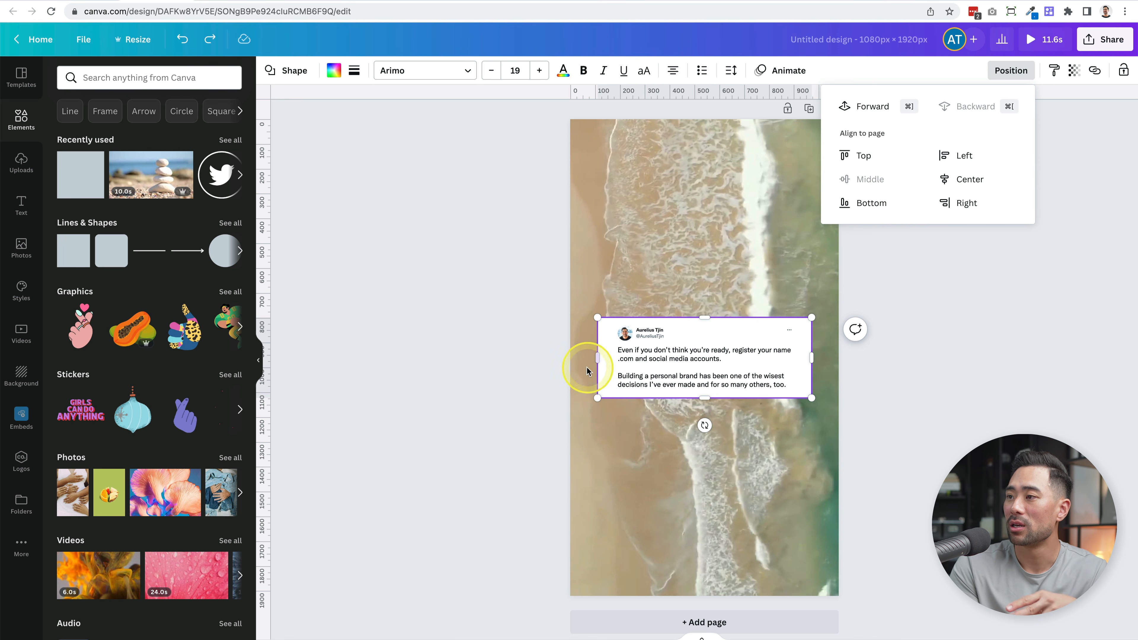
left_click_drag(607, 375, 598, 277)
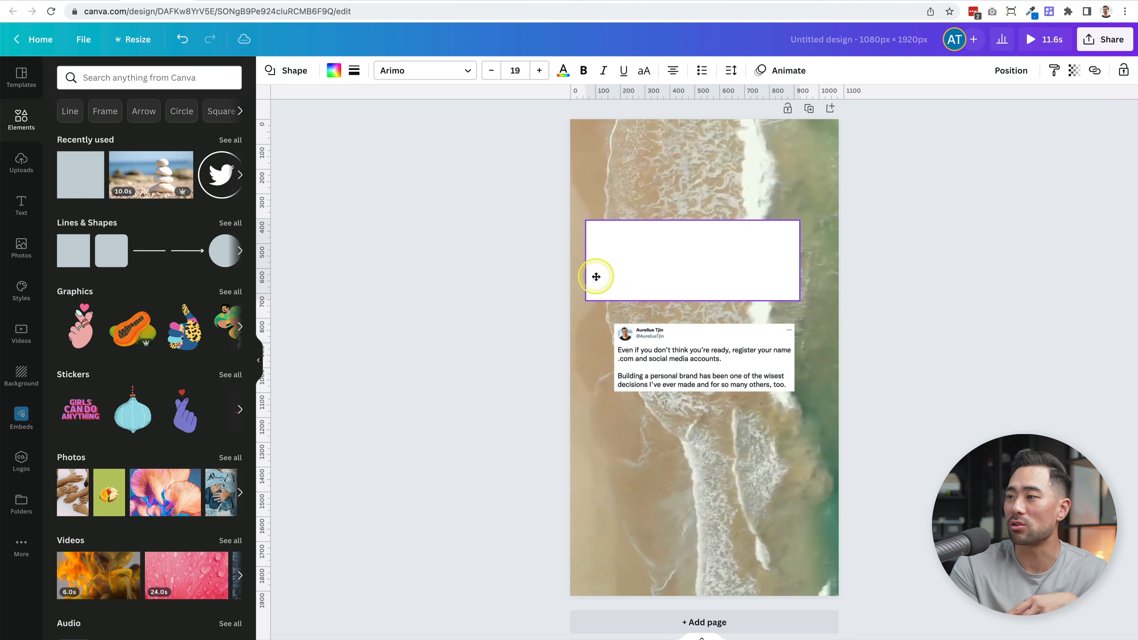
left_click(1011, 70)
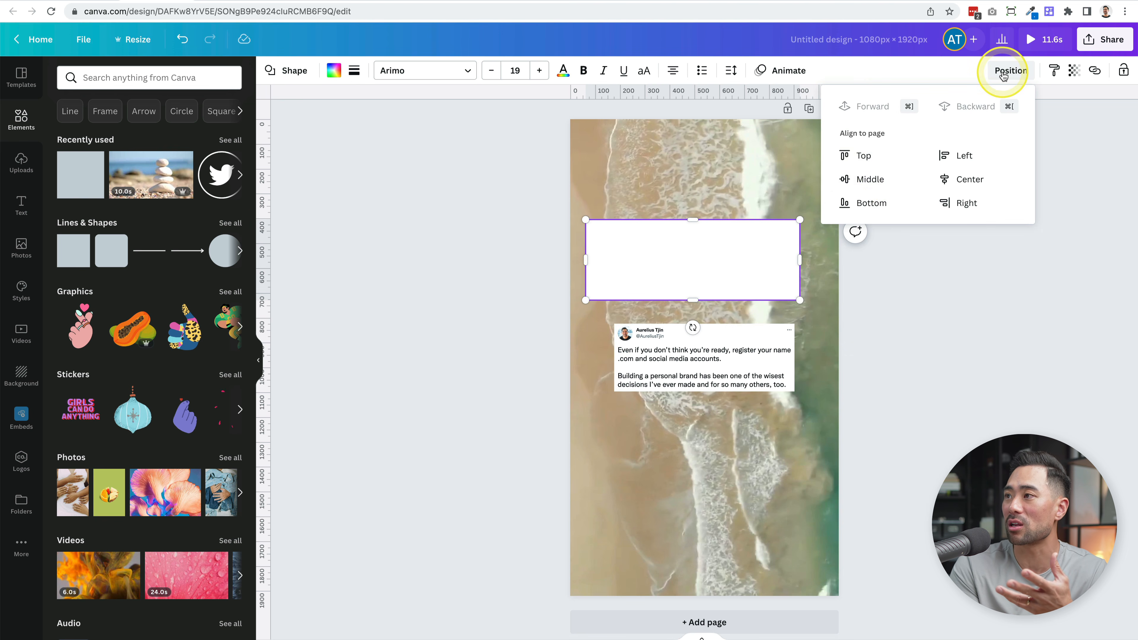
left_click(871, 179)
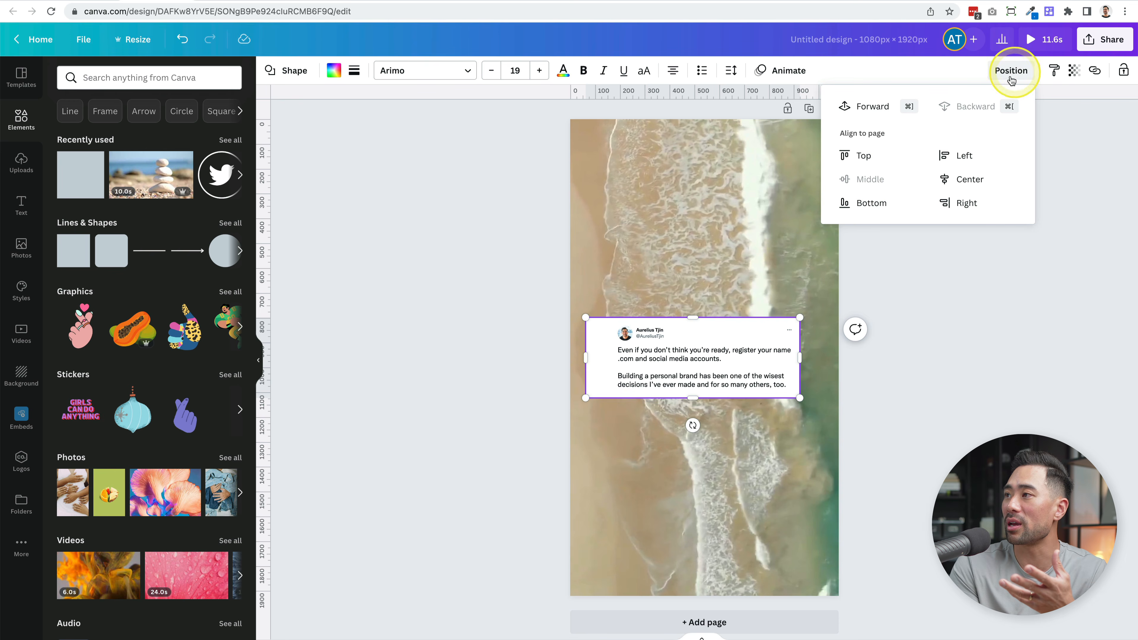
left_click(966, 179)
- Enlarge the tweet image to nearly fill the white rectangle and center it inside
left_click(790, 374)
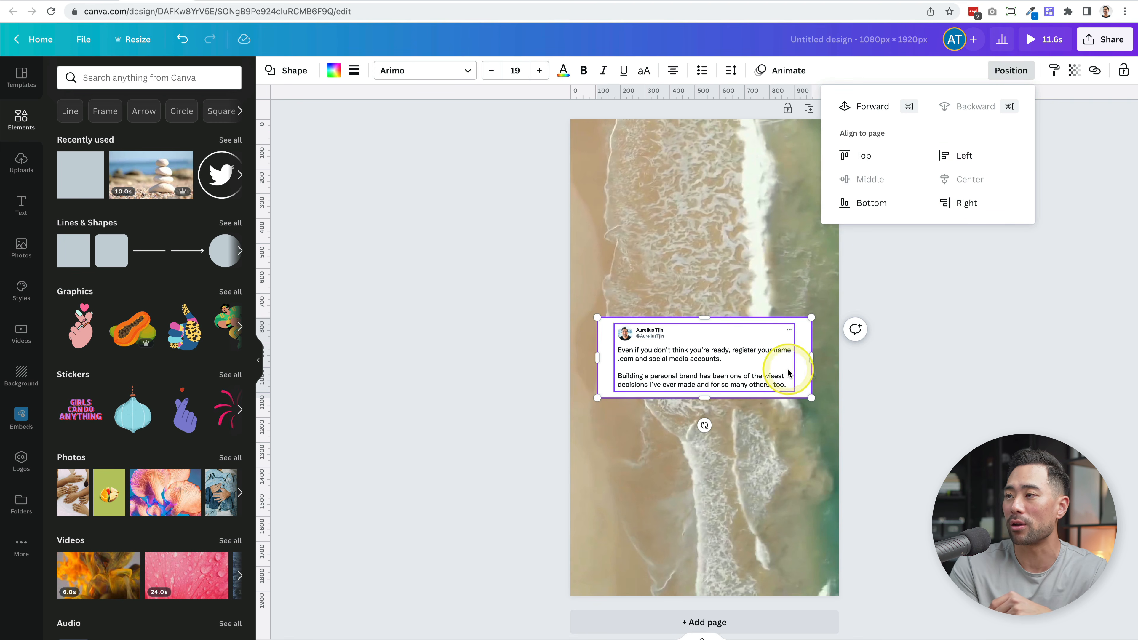
scroll(724, 349, "up", 5)
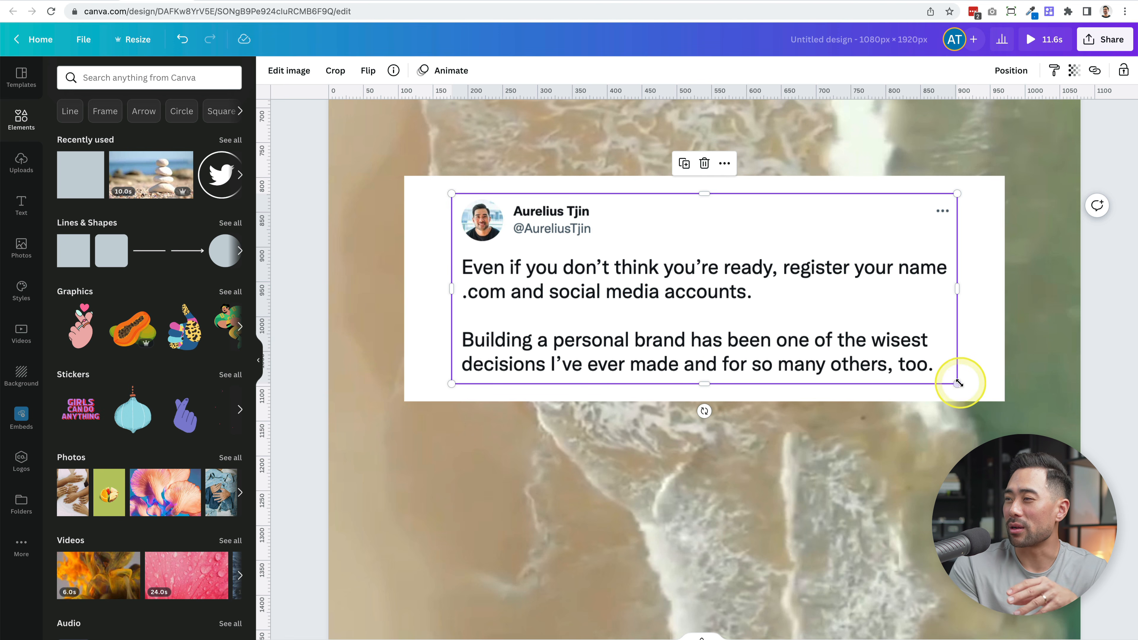
left_click_drag(957, 384, 1024, 410)
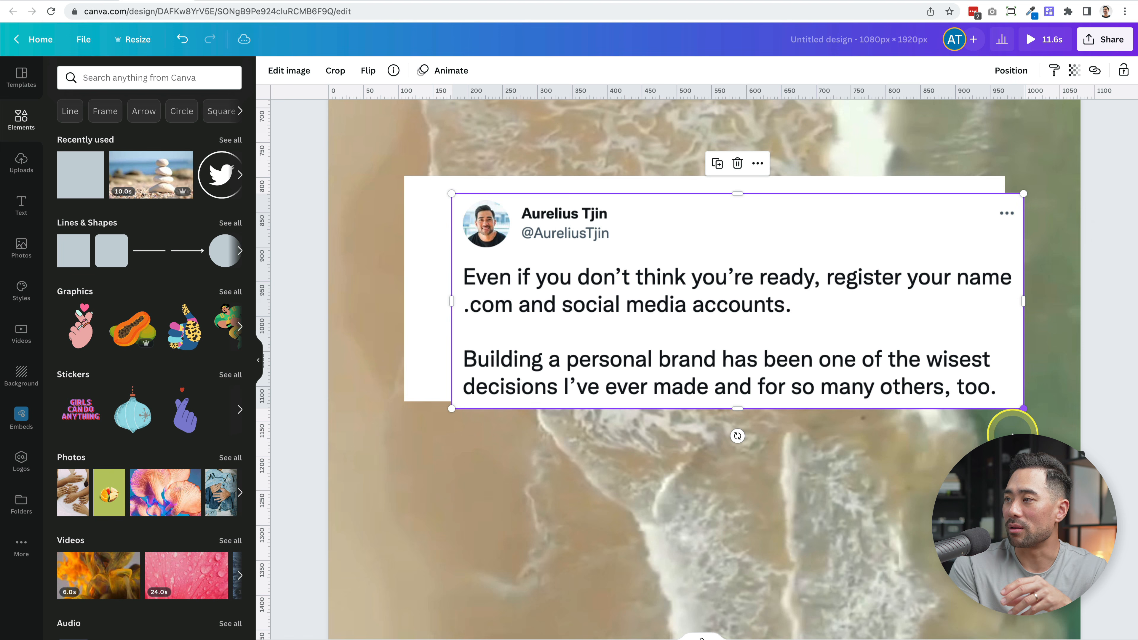
left_click_drag(892, 363, 857, 355)
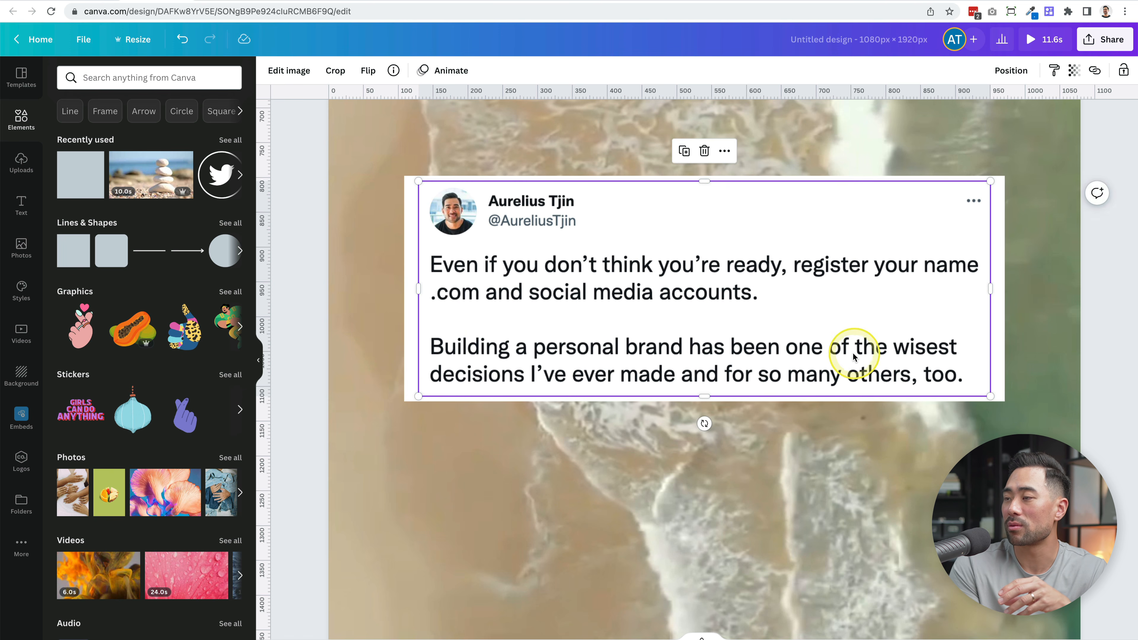
scroll(856, 356, "down", 5)
left_click(854, 357)
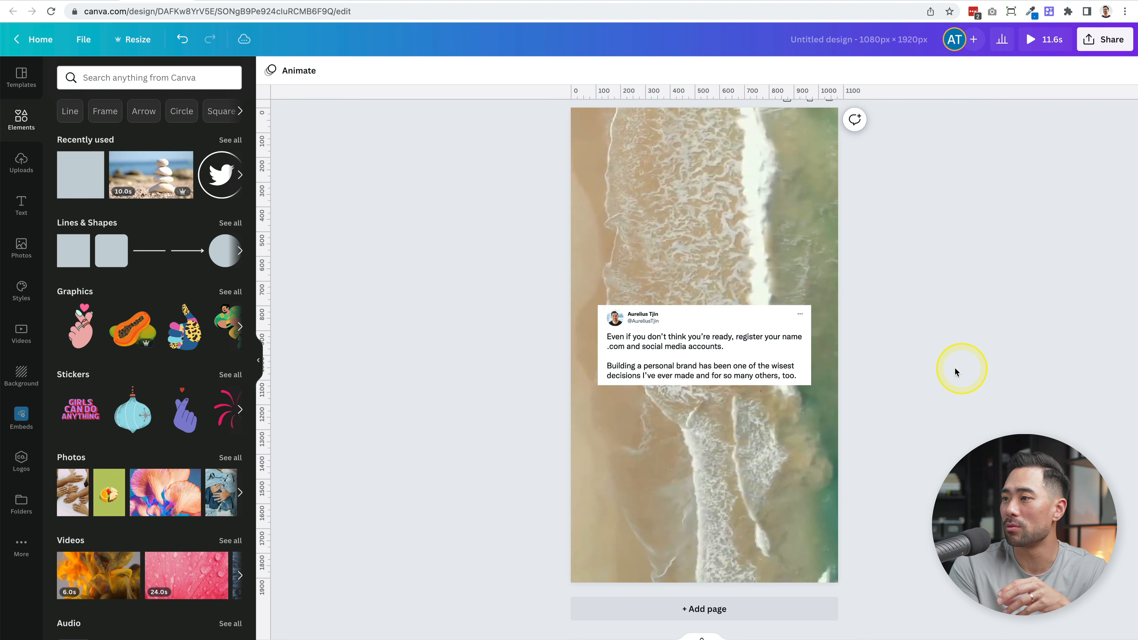
- Extend the white rectangle downward and move the tweet down to leave equal space above and below it
scroll(764, 391, "up", 5)
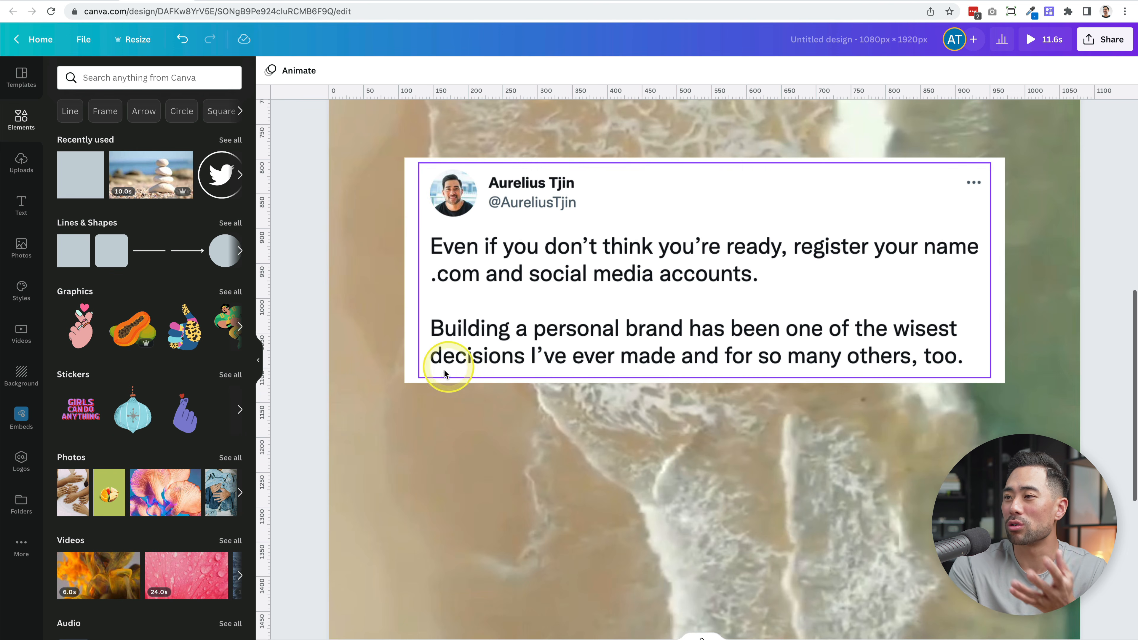
left_click(410, 310)
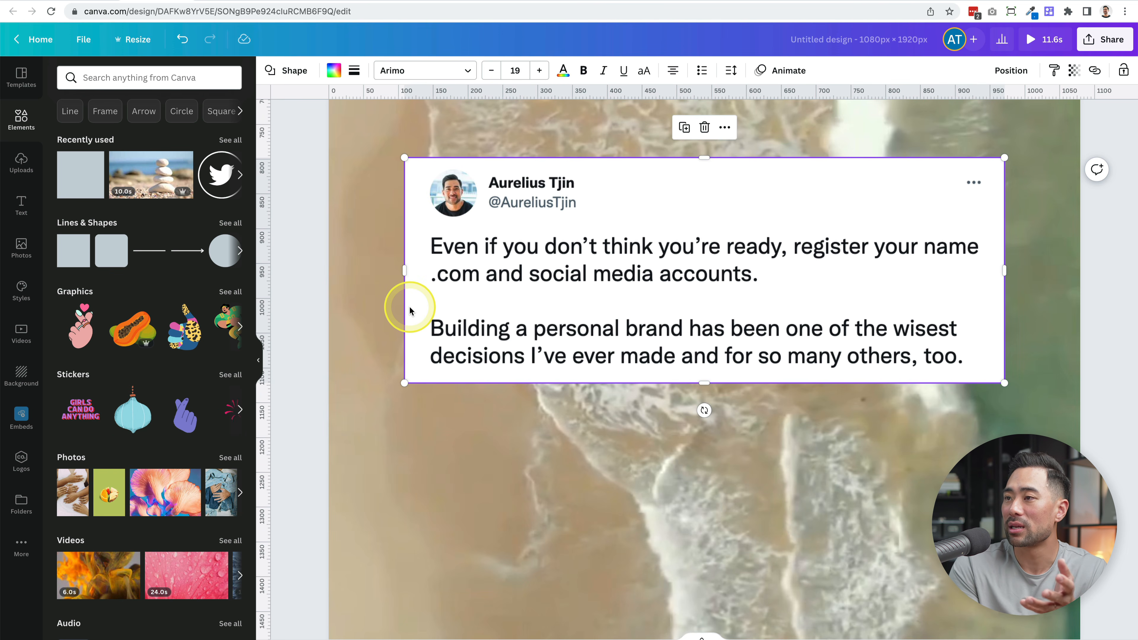
left_click_drag(706, 383, 702, 433)
left_click_drag(782, 331, 782, 360)
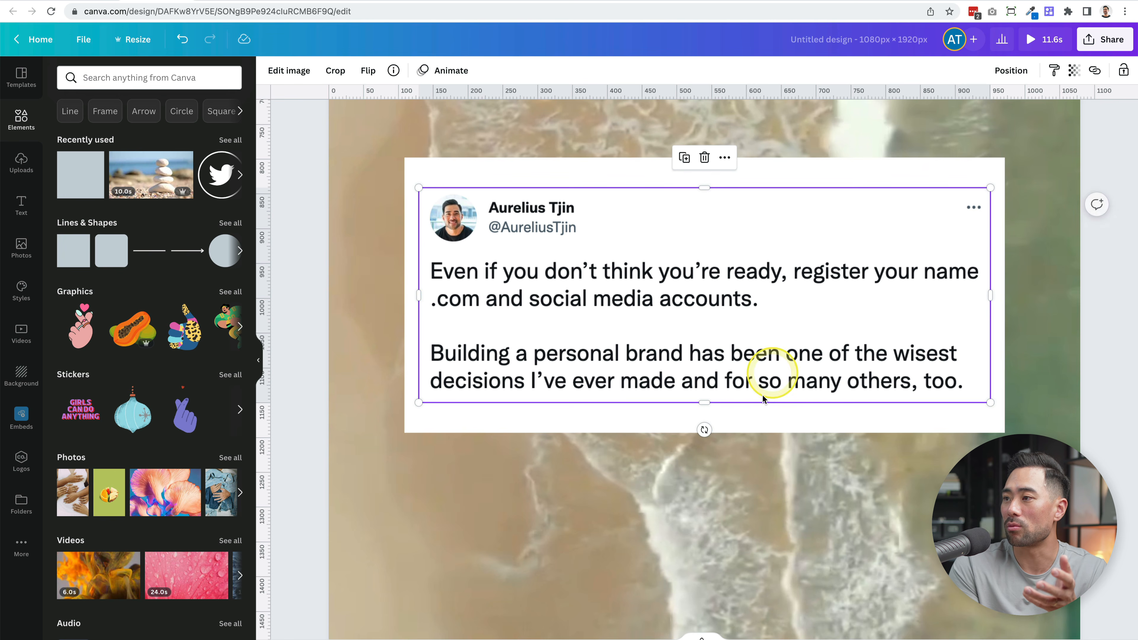
- Align the white rectangle behind the tweet to the vertical middle of the page
left_click(758, 422)
scroll(758, 421, "down", 5)
scroll(758, 422, "down", 3)
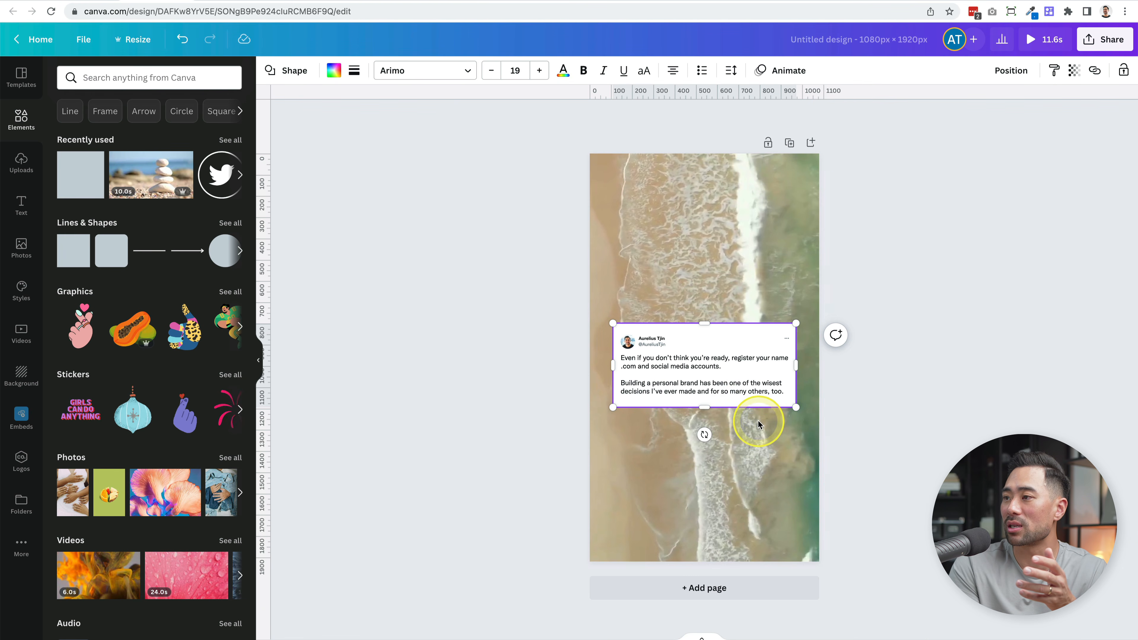
left_click(1017, 70)
left_click(851, 182)
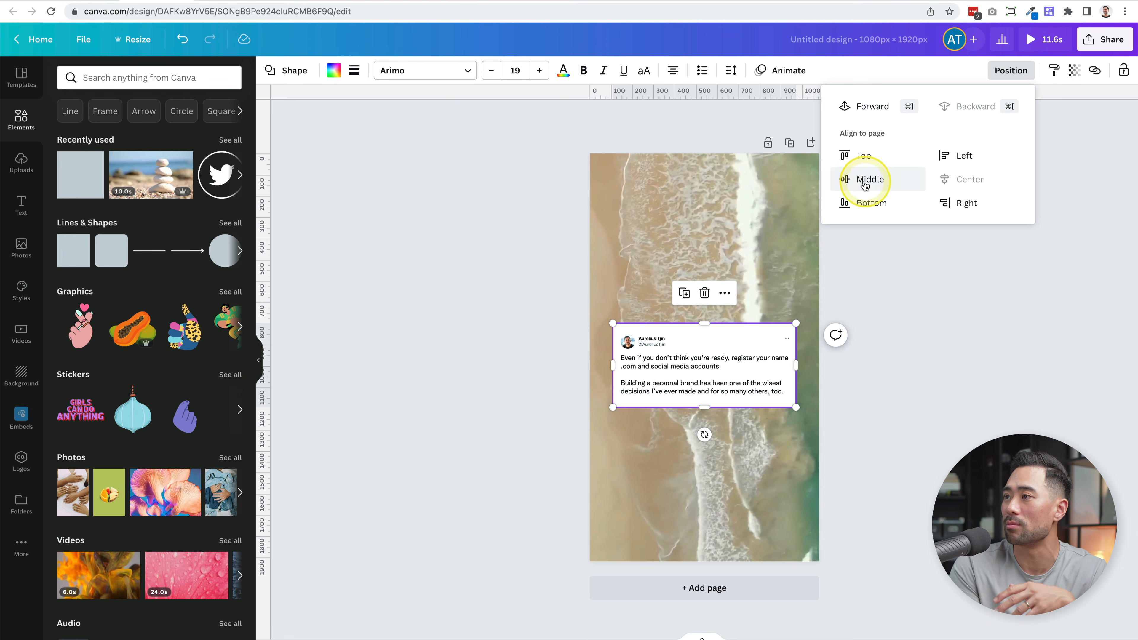
- Move the tweet image up so it sits centred vertically inside the white rectangle
left_click(690, 386)
left_click_drag(696, 384, 733, 368)
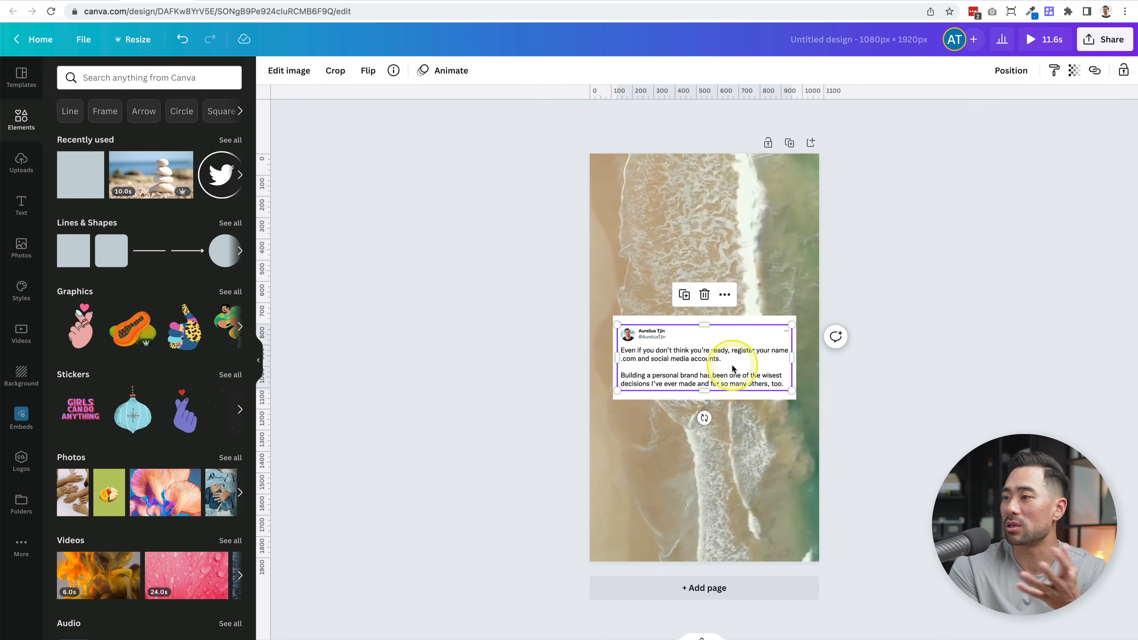
left_click(782, 397)
- Add a square shape over the tweet and fill it with white
scroll(738, 511, "up", 5)
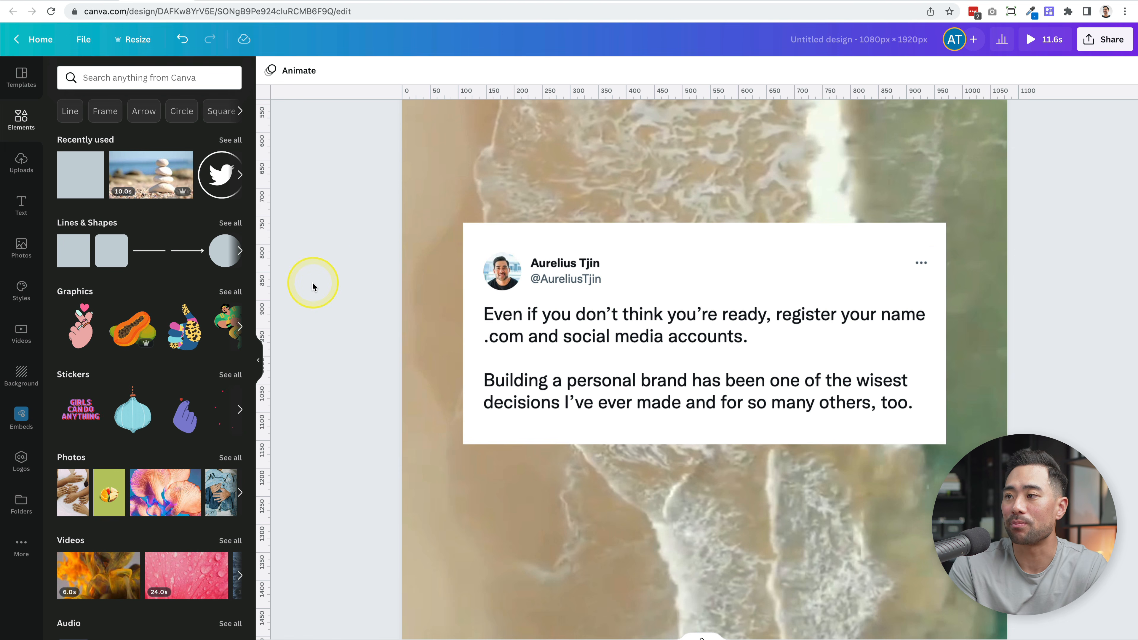
left_click(73, 250)
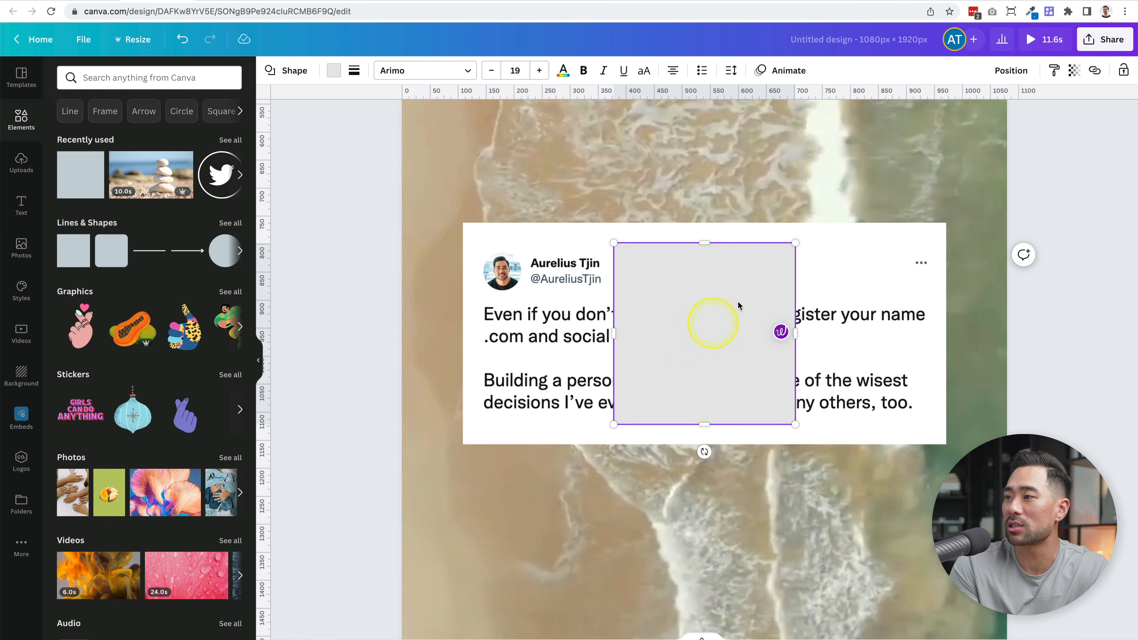
left_click(333, 71)
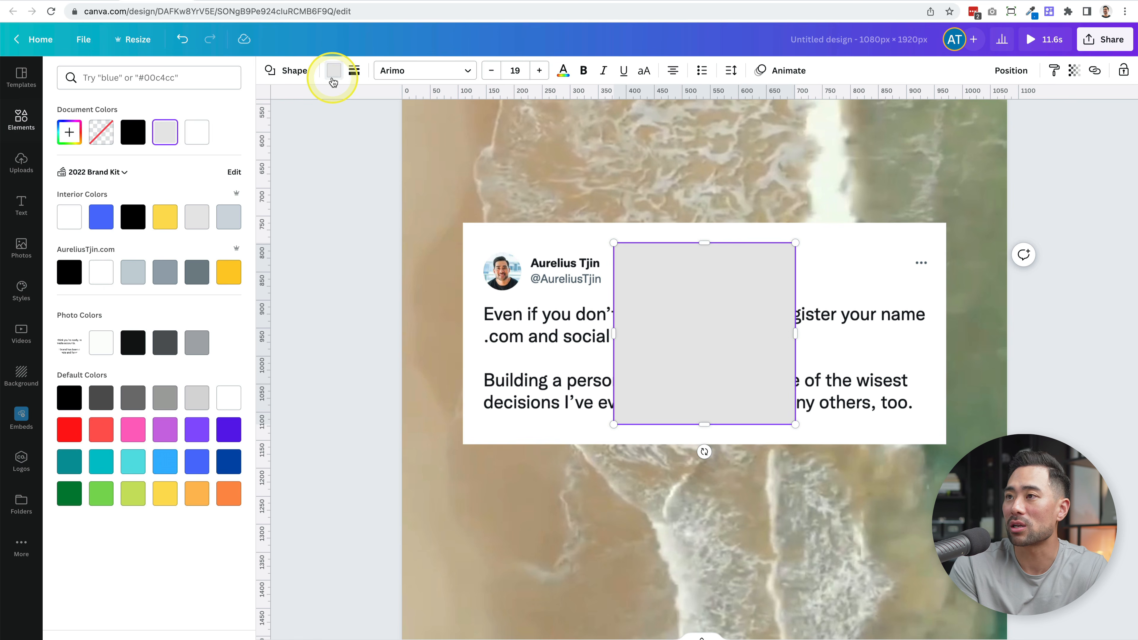
left_click(196, 132)
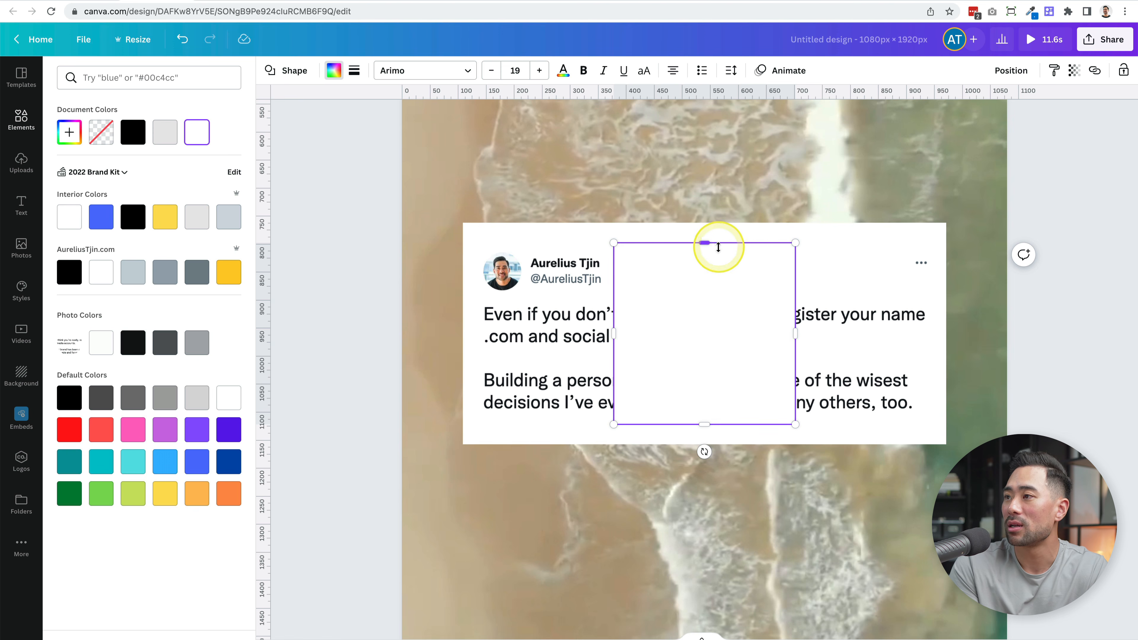
- Shrink the white square to about 84 × 49 px and place it over the tweet's three-dot menu to hide it
left_click_drag(705, 244, 704, 406)
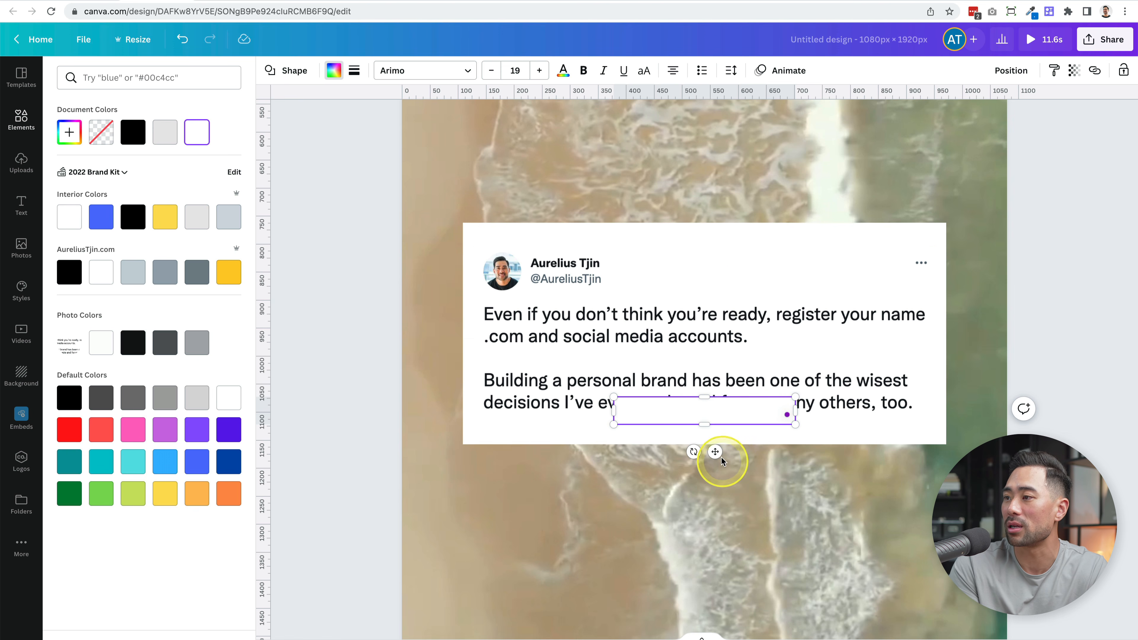
left_click_drag(716, 452, 853, 297)
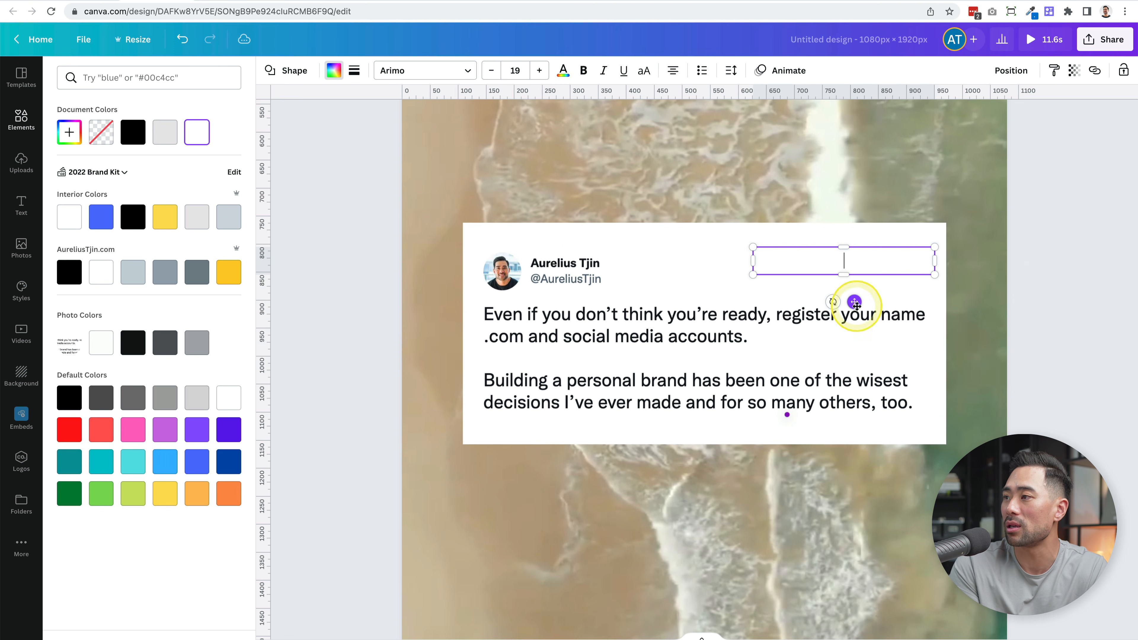
left_click_drag(755, 261, 874, 260)
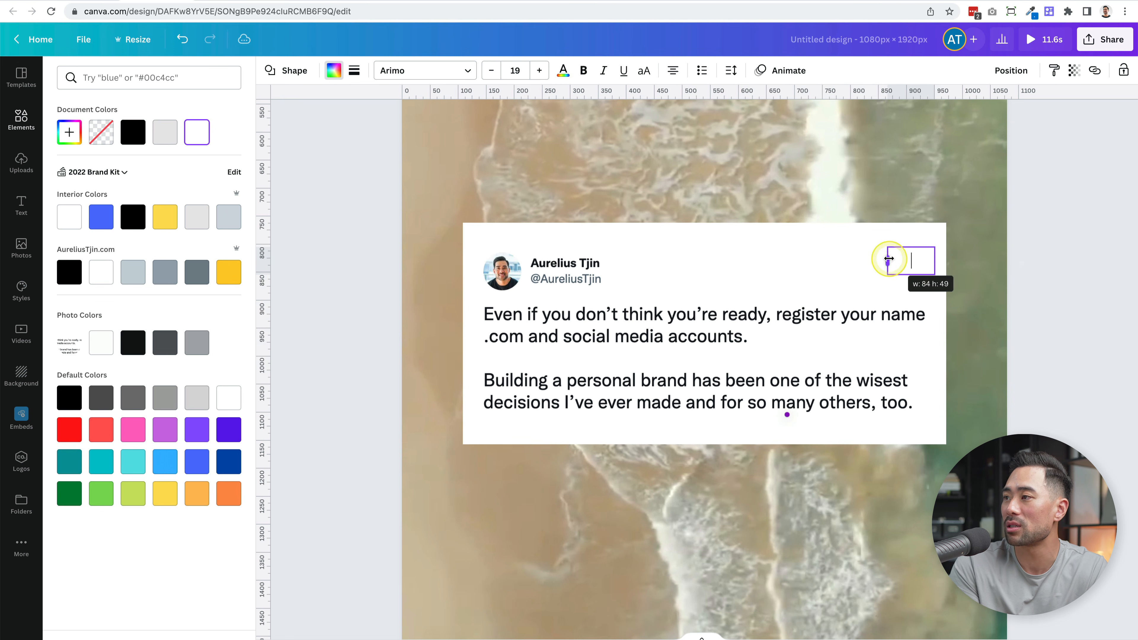
left_click(905, 296)
left_click(796, 243)
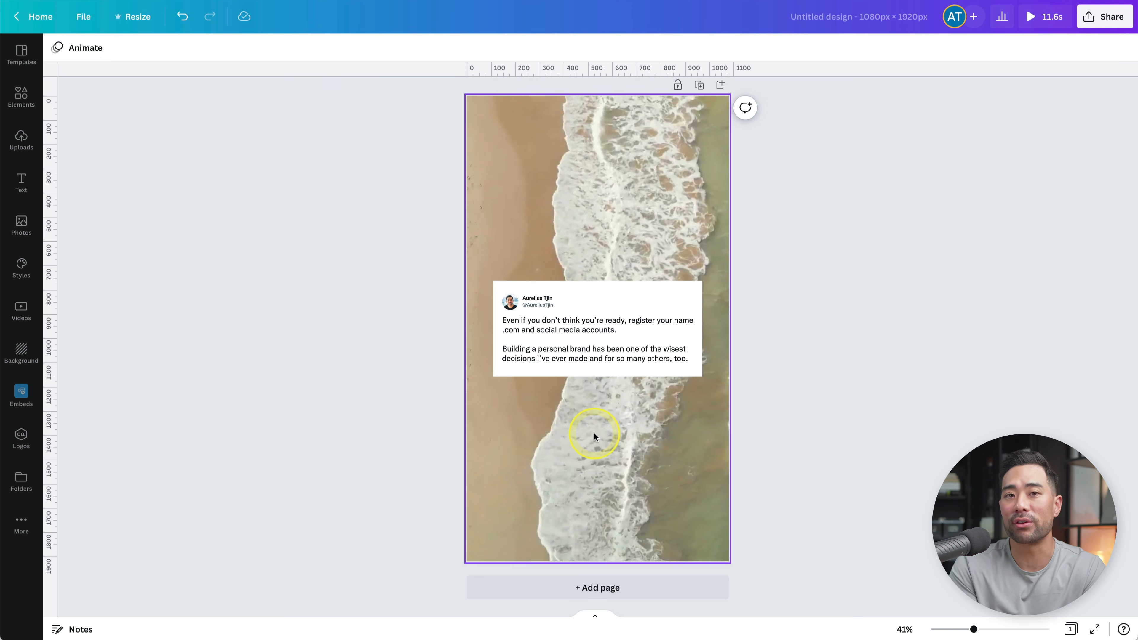
- Examine the beach background video's trim timeline, its duration and its end trim point
left_click(586, 447)
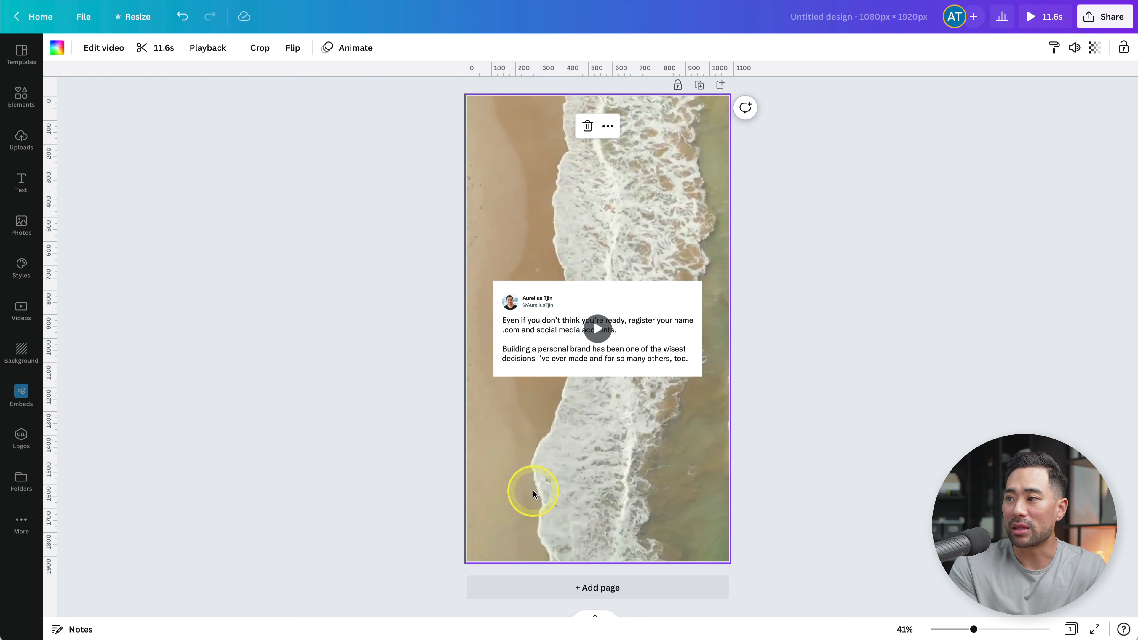
left_click(162, 59)
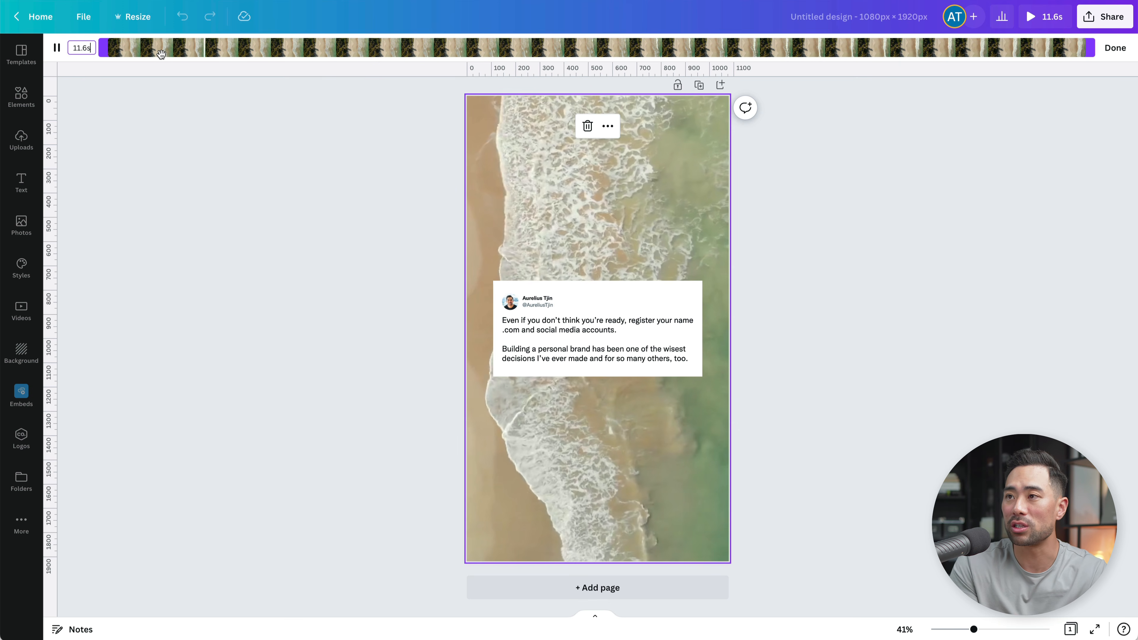
left_click(56, 48)
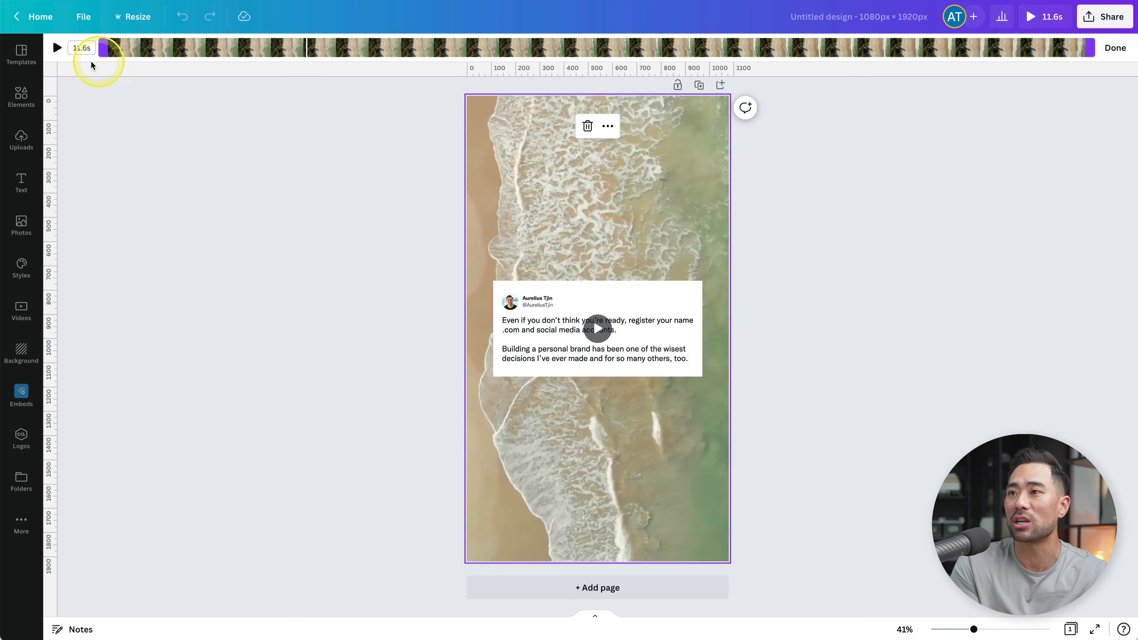
left_click(1113, 49)
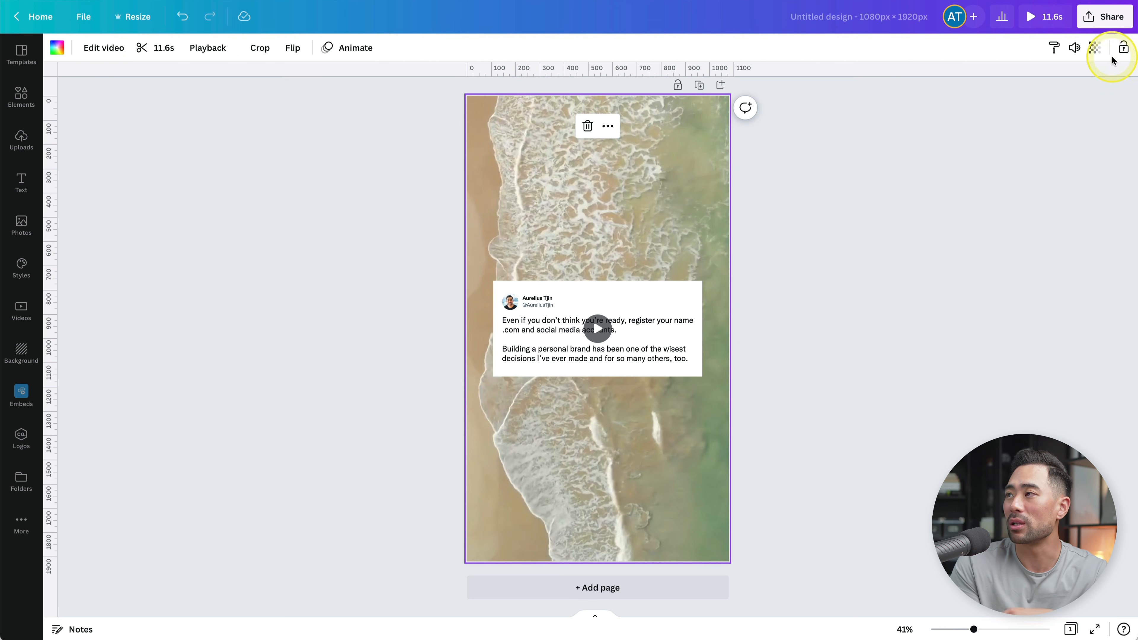
left_click(145, 56)
left_click(80, 47)
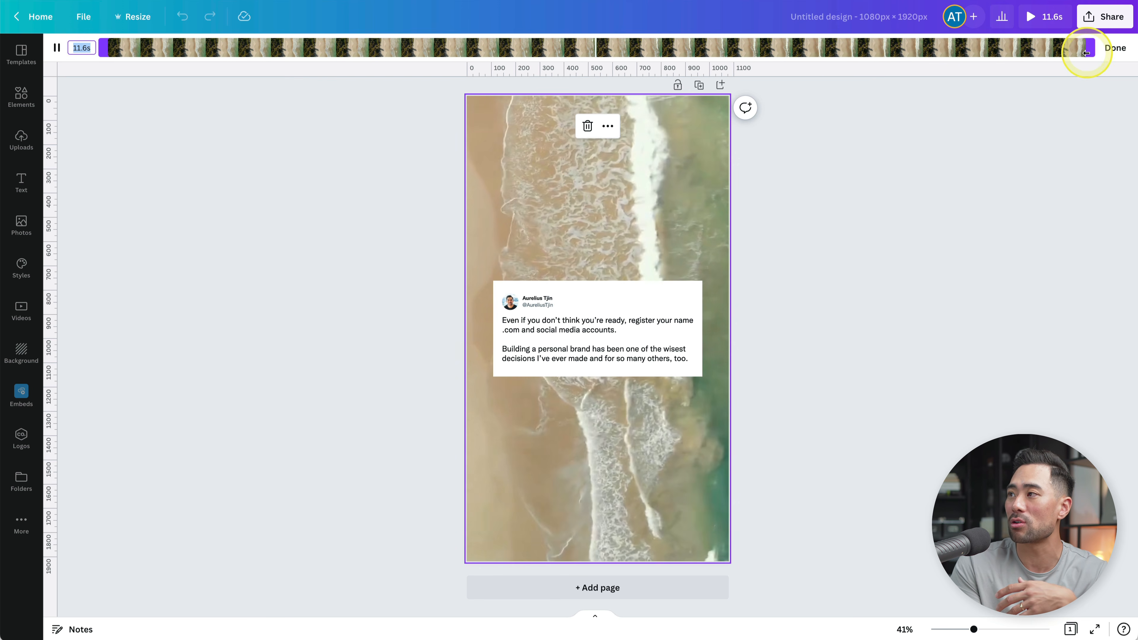
mouse_move(1087, 53)
left_mouse_down()
mouse_move(569, 64)
mouse_move(927, 73)
mouse_move(958, 64)
mouse_move(961, 46)
mouse_move(1090, 49)
left_mouse_up()
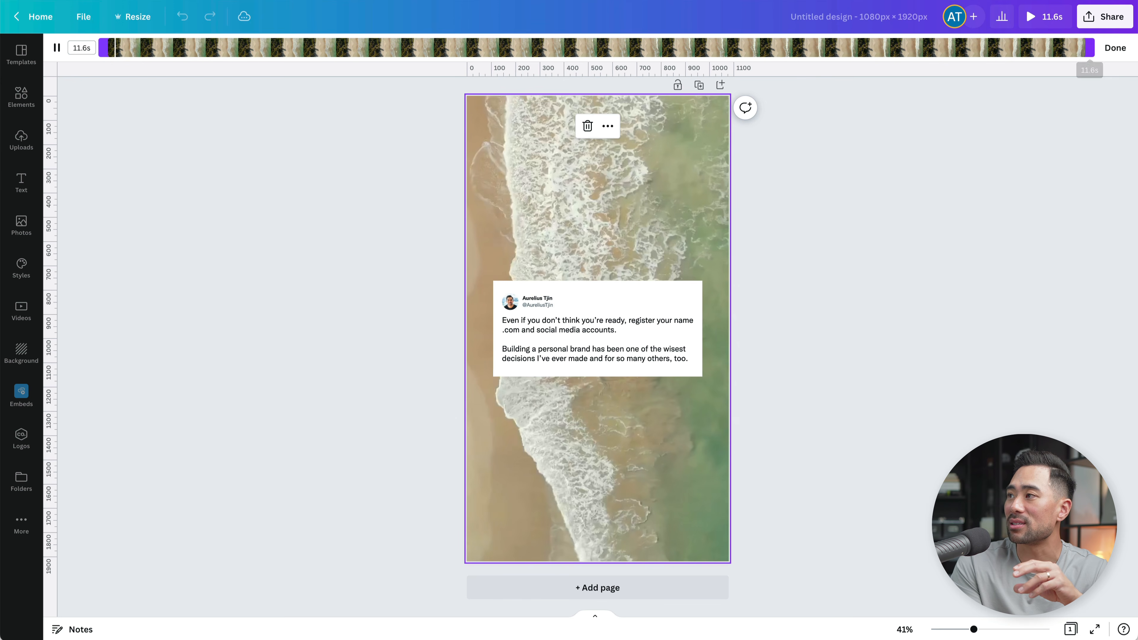
left_click(1115, 48)
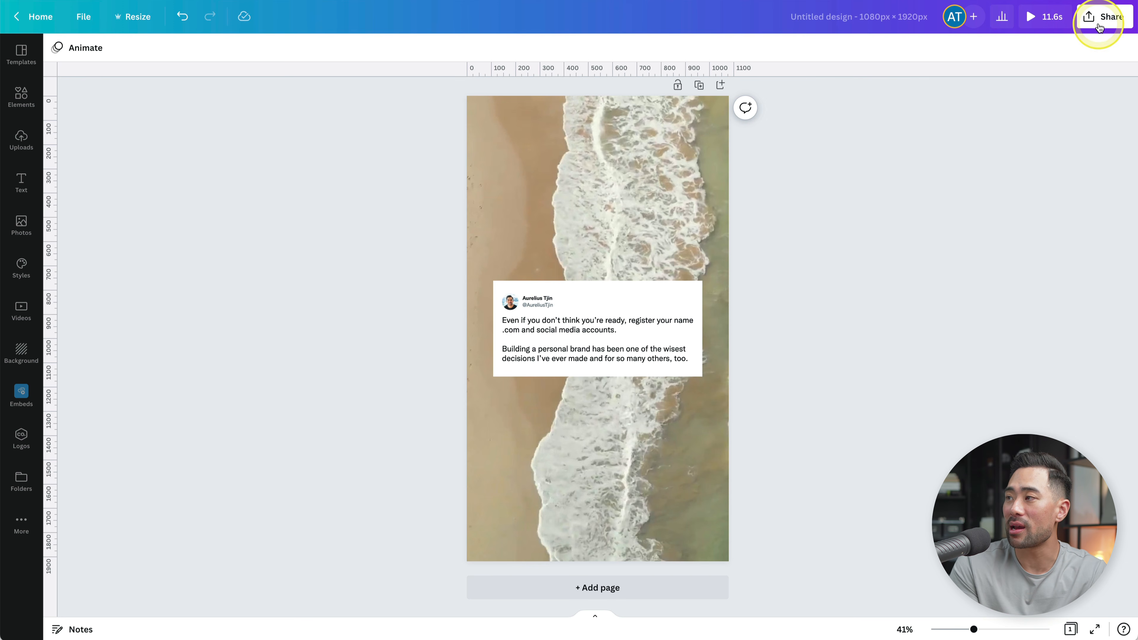
- Download the finished design as an MP4 Video
left_click(1100, 20)
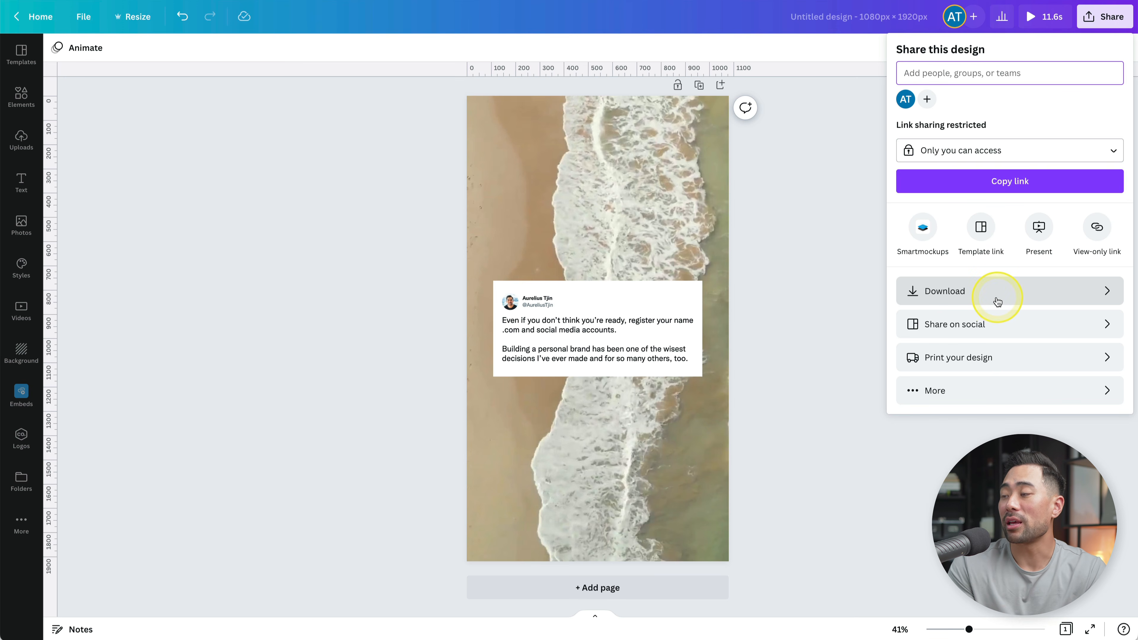
left_click(950, 300)
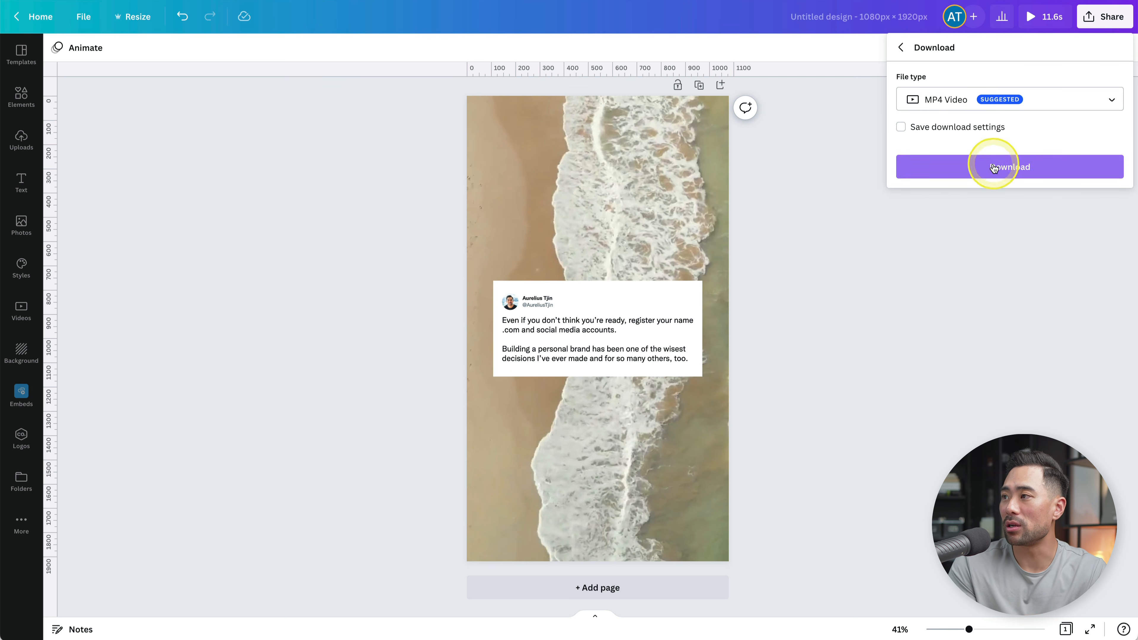
left_click(993, 165)
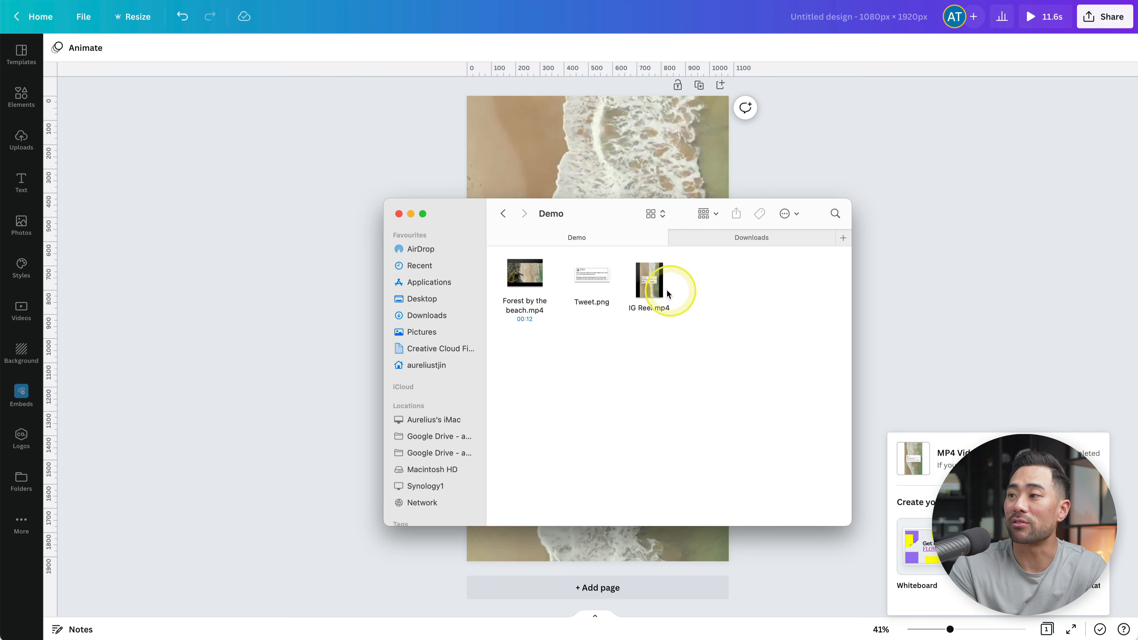
- In Finder's Demo folder, look up the AirDrop sharing option for IG Reel.mp4
right_click(640, 286)
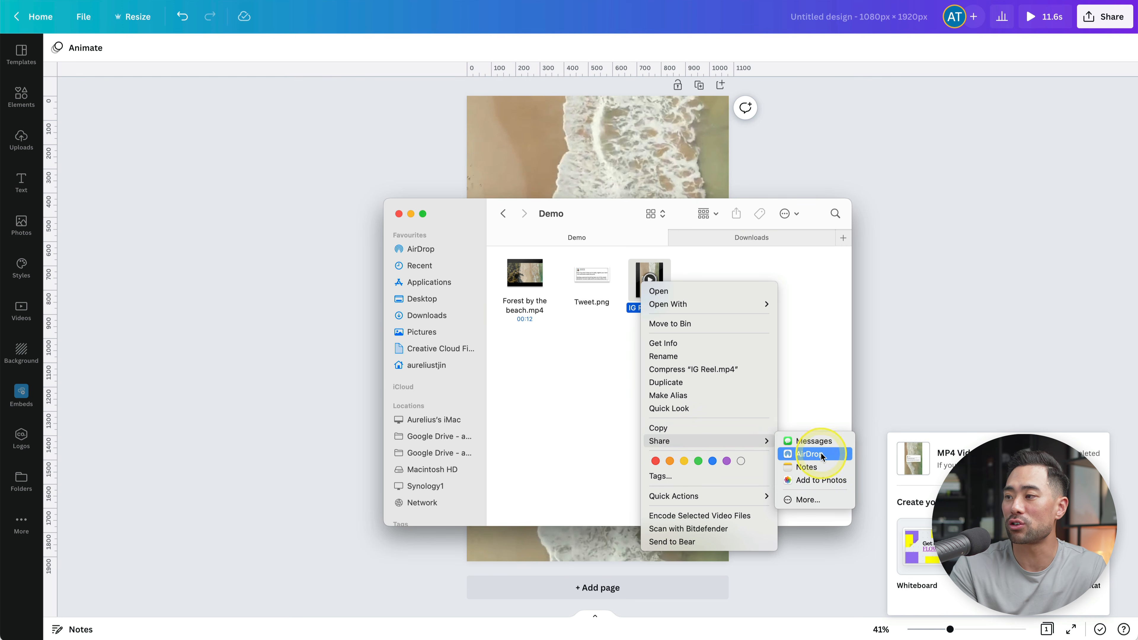
left_click(797, 402)
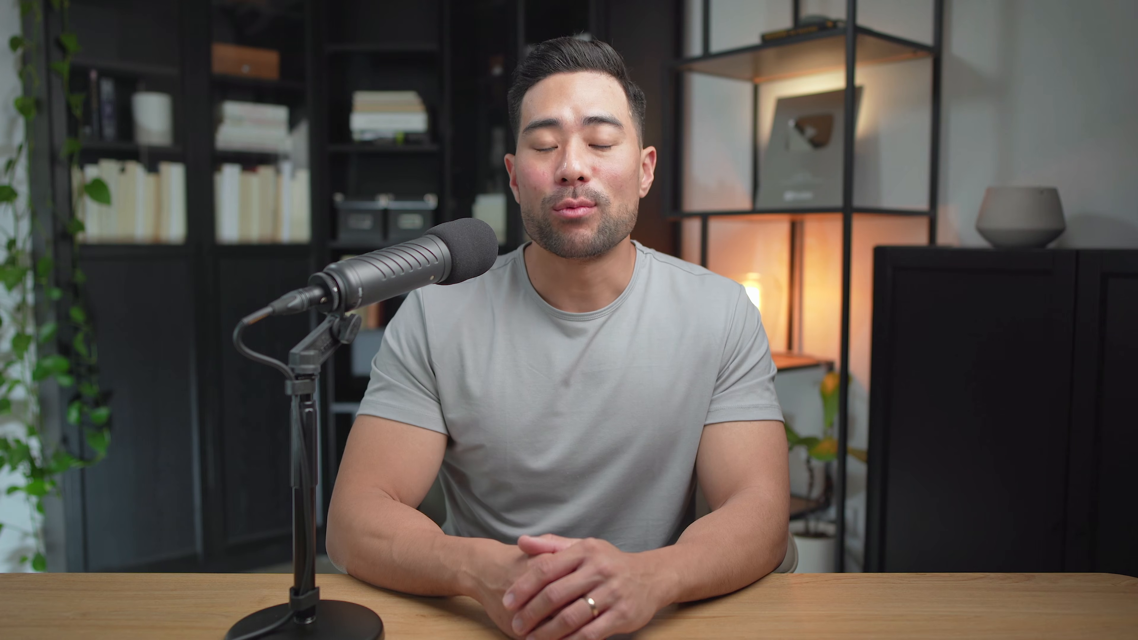